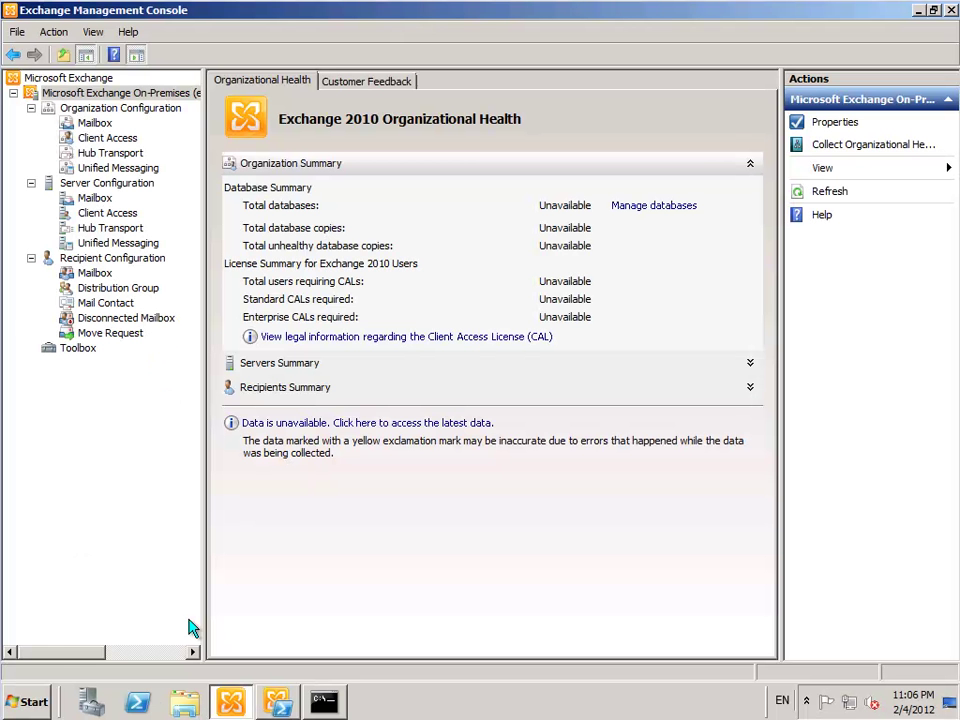
left_click(30, 702)
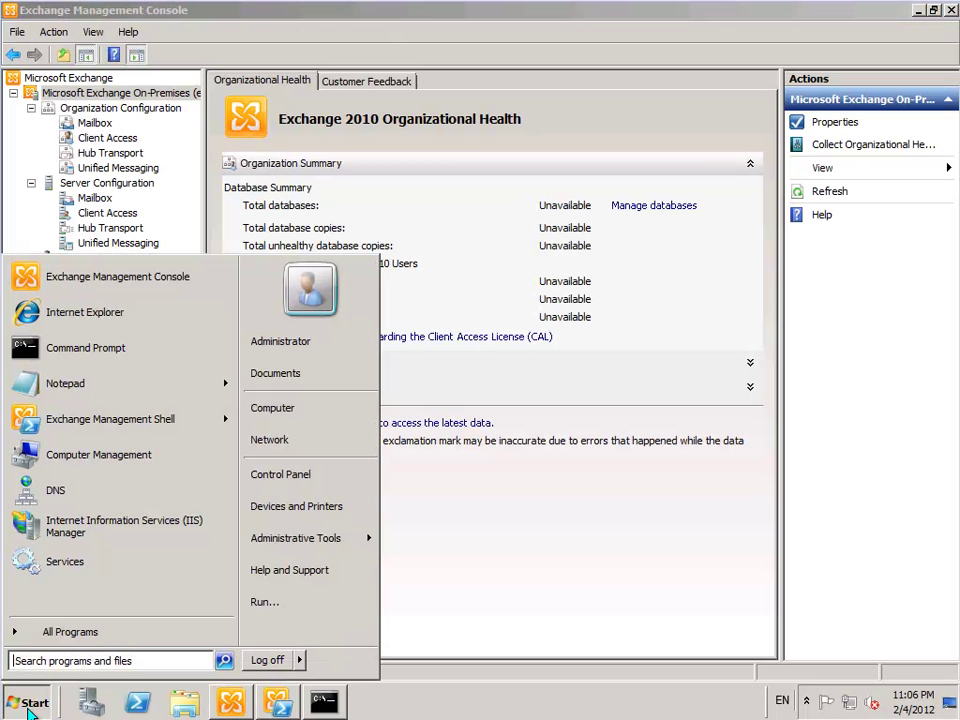
left_click(86, 316)
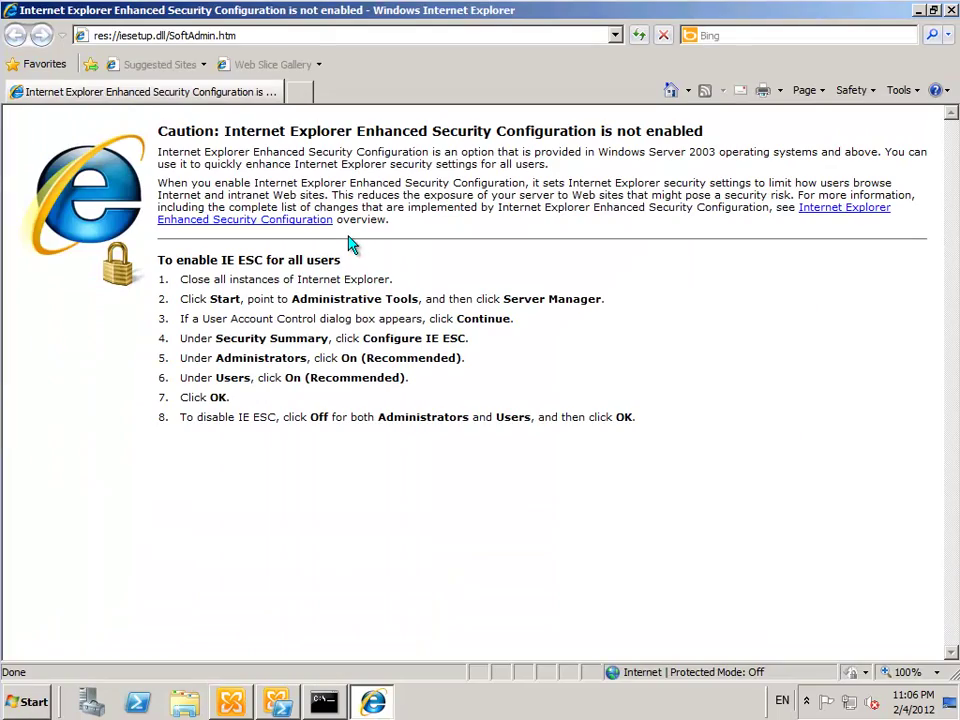
left_click(250, 36)
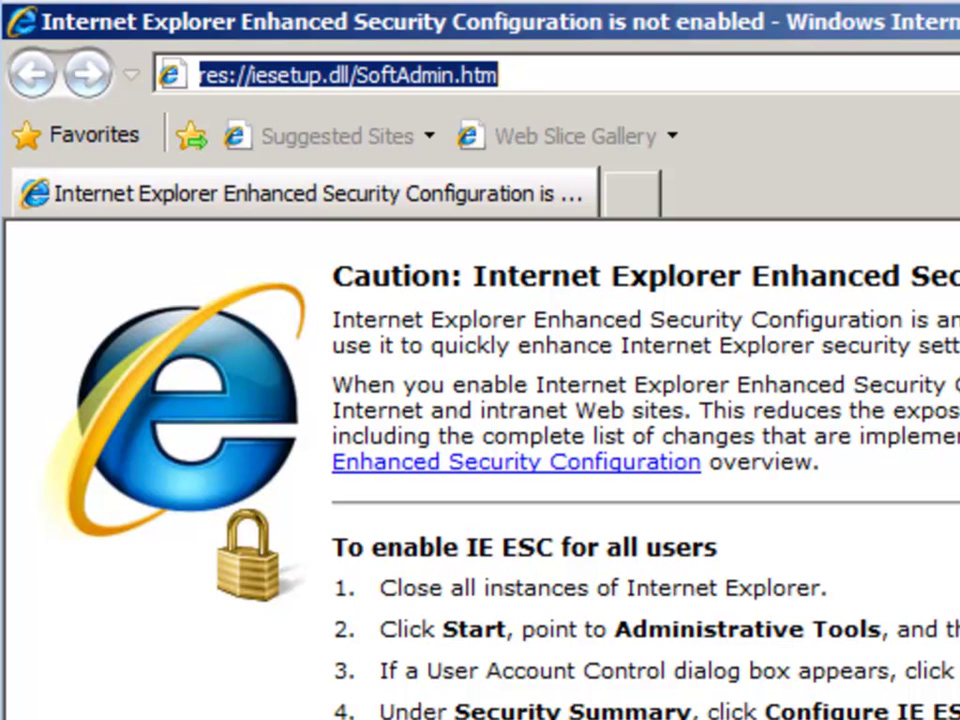
type("www")
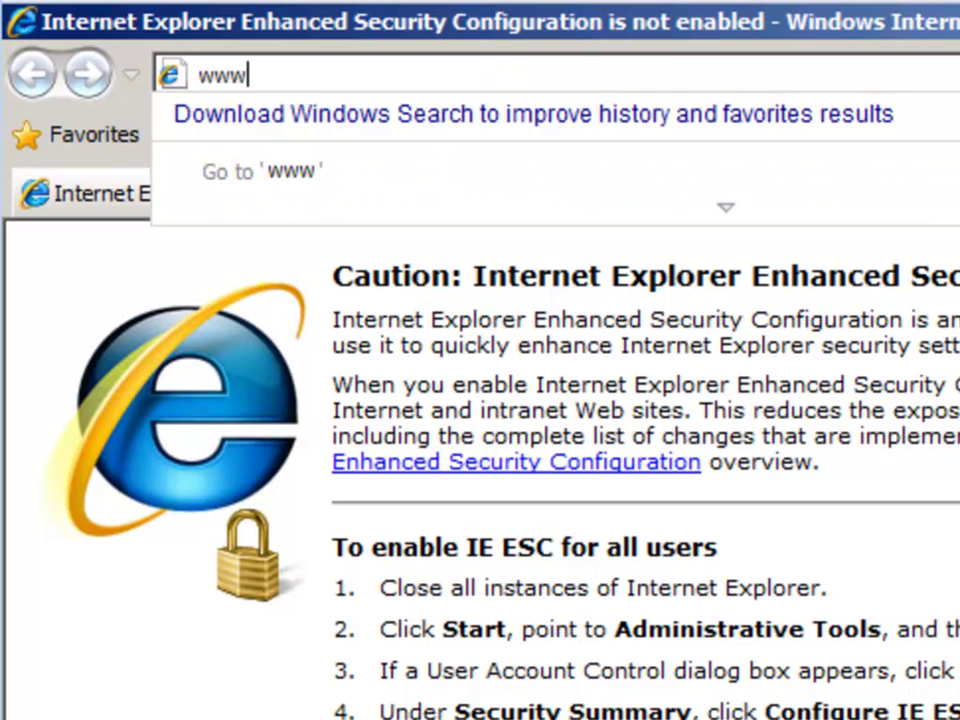
type(".testechan")
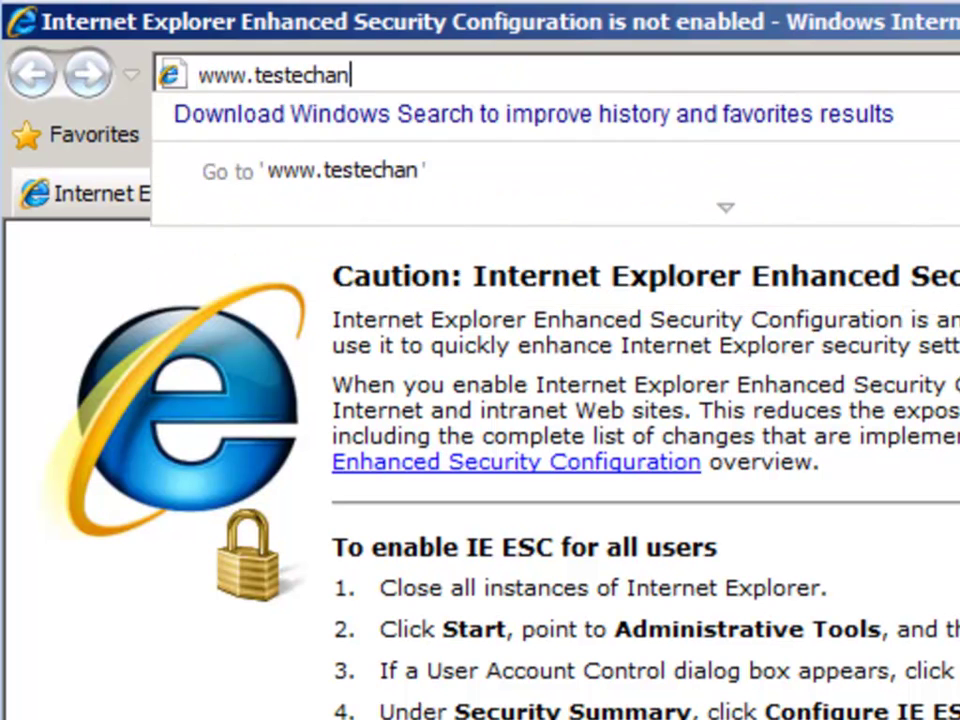
key("BackSpace")
key("BackSpace")
key("BackSpace")
key("BackSpace")
type("xchange")
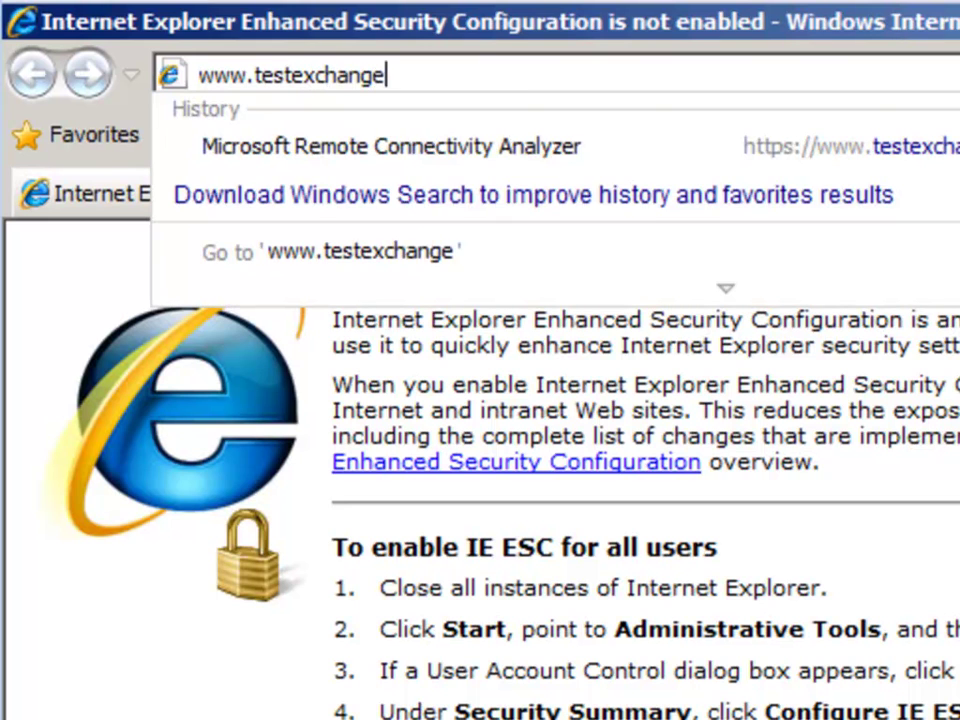
type("connecti")
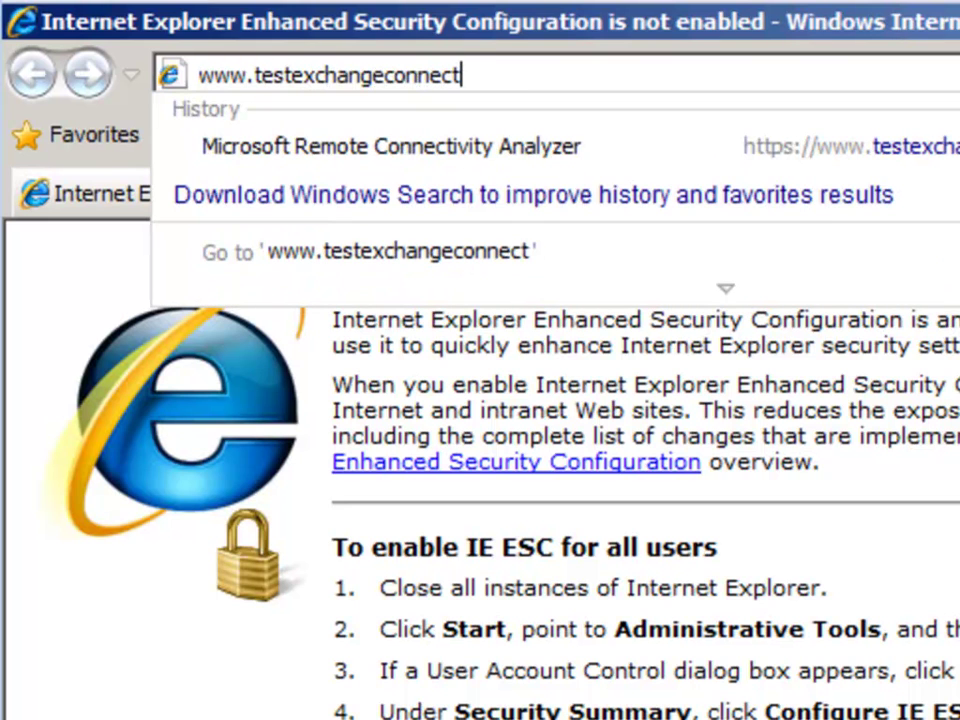
type("vity.com")
key("Return")
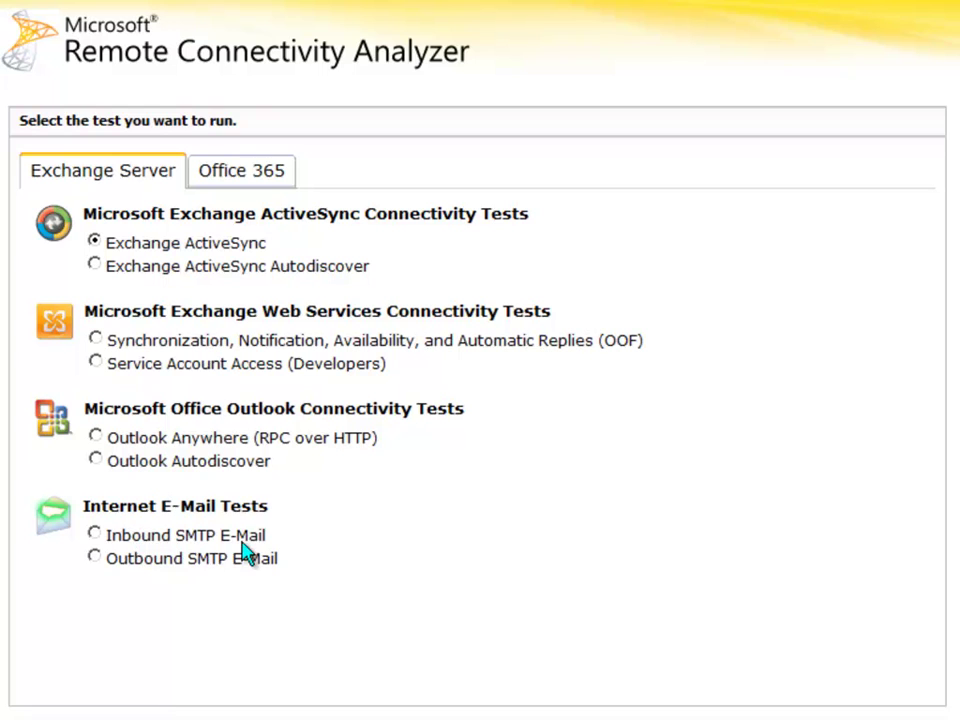
Choose the Inbound SMTP E-Mail test on the Exchange Server tab and continue
left_click(94, 534)
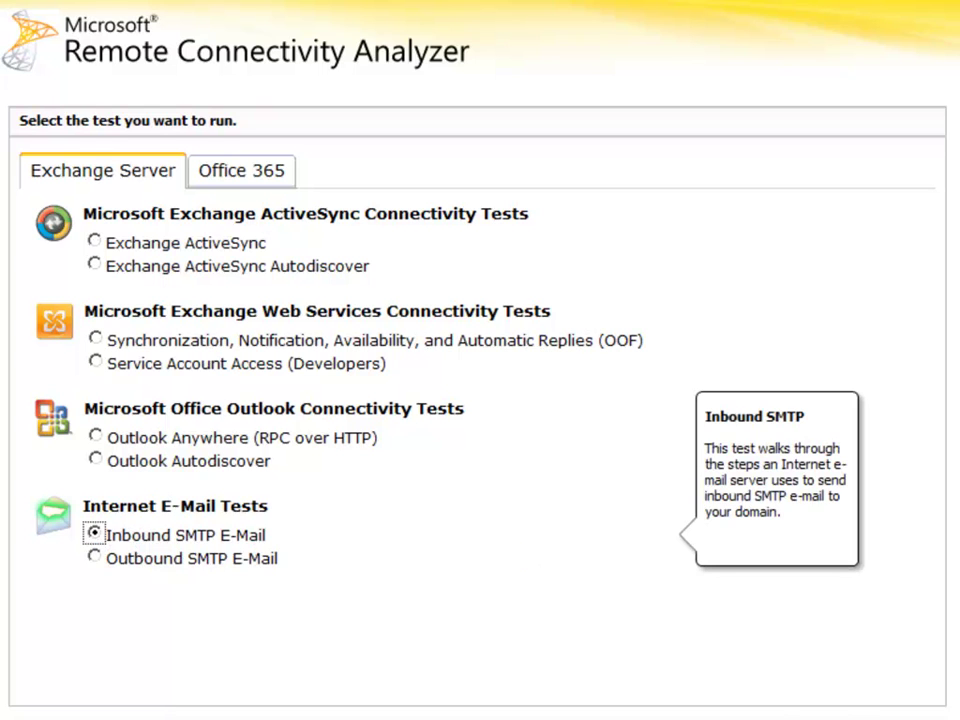
left_click(914, 664)
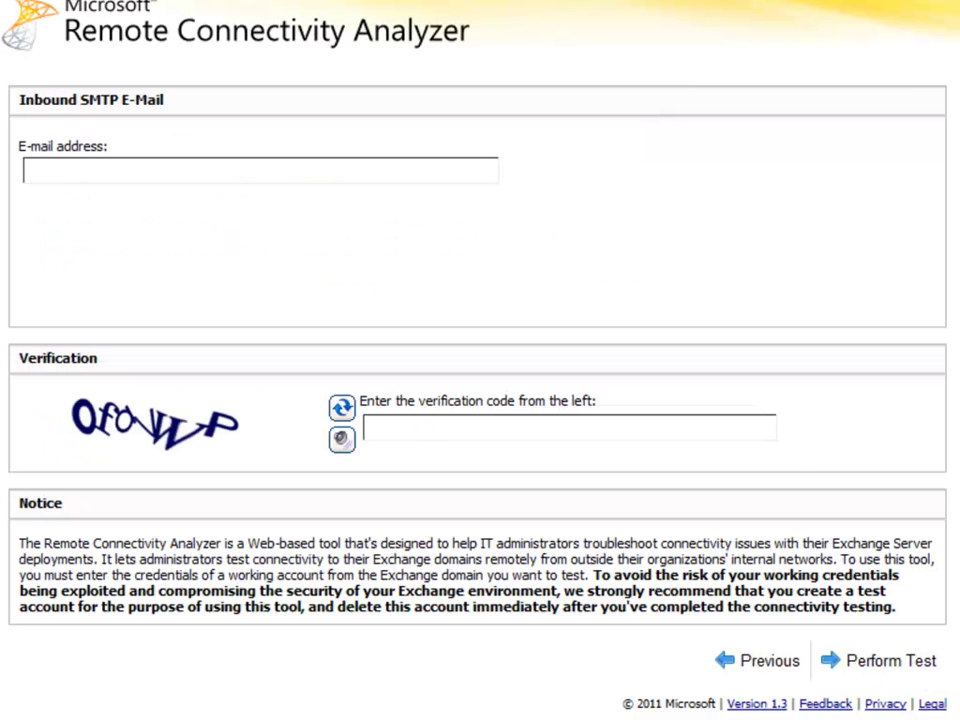
Enter the administrator's e-mail address and verification code, resubmitting with a fresh code after the code error
left_click(60, 170)
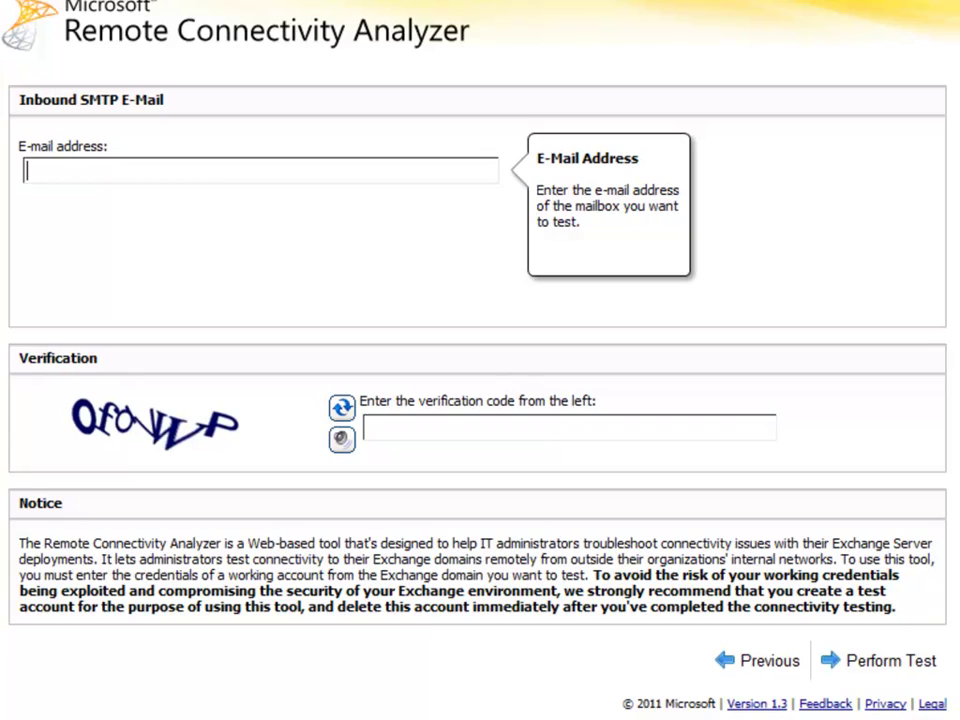
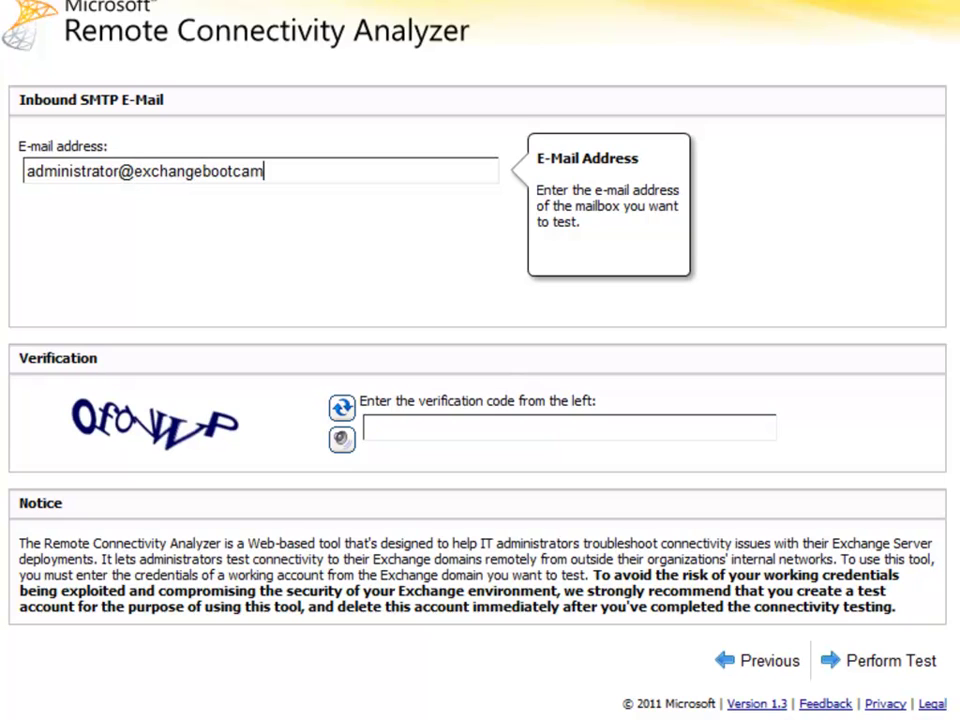
left_click(380, 427)
type("OFOVWP")
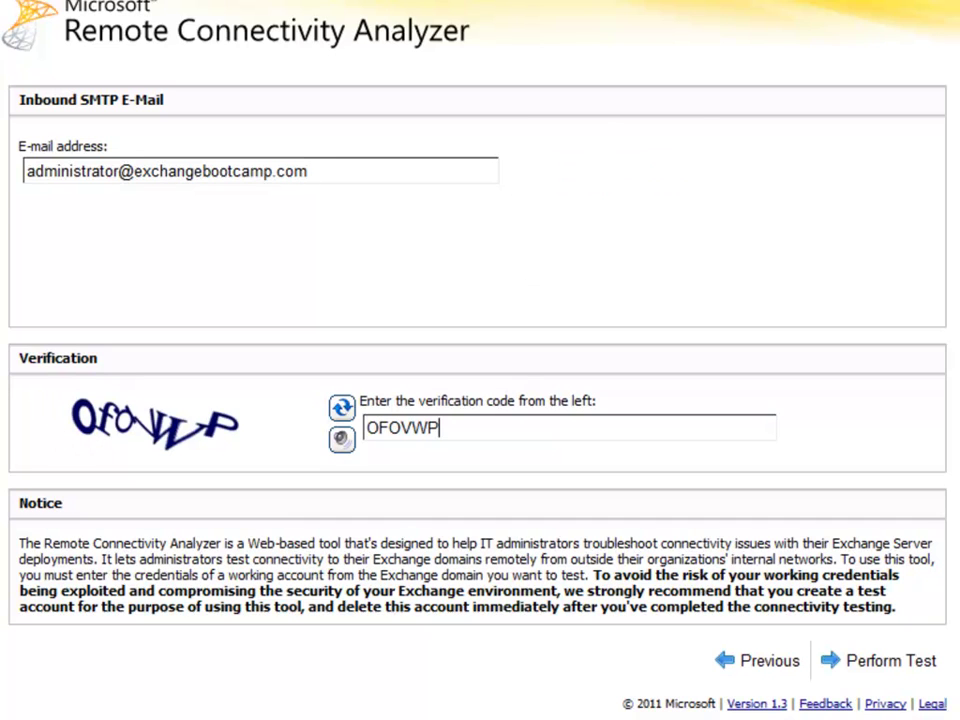
left_click(860, 670)
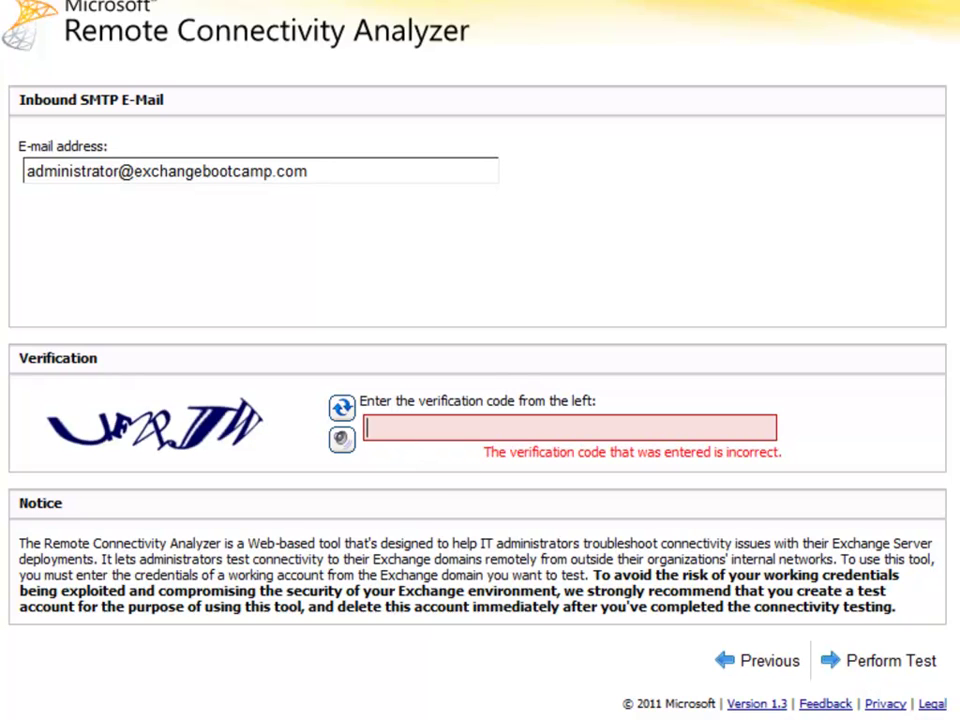
type("UF2PJW")
left_click(889, 662)
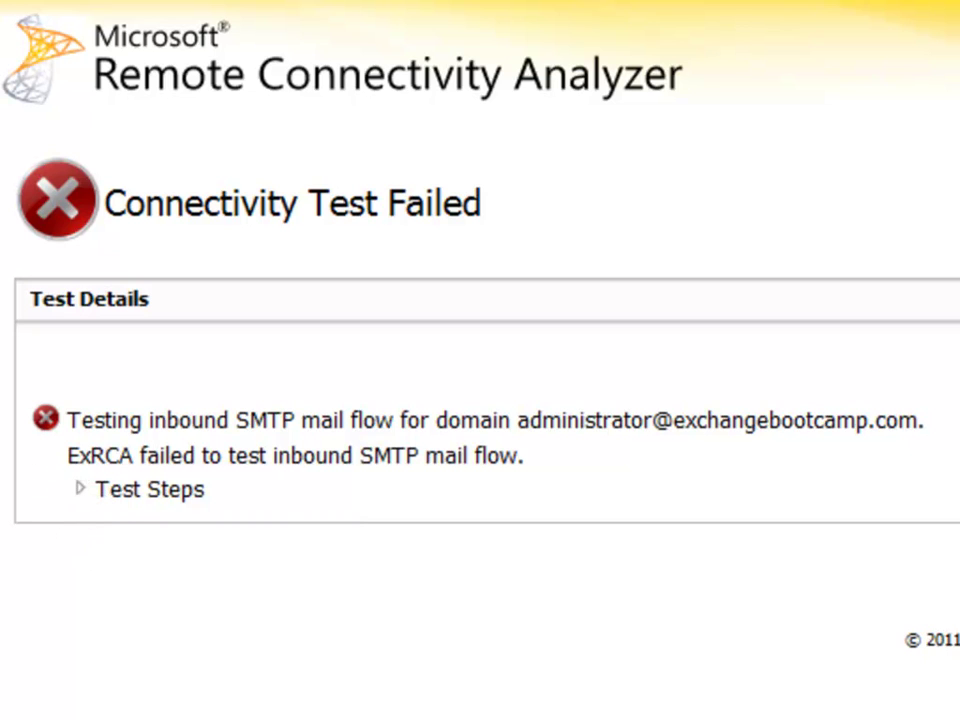
Expand the MX record details and the mail exchanger's SMTP test steps to show the failed delivery
left_click(81, 489)
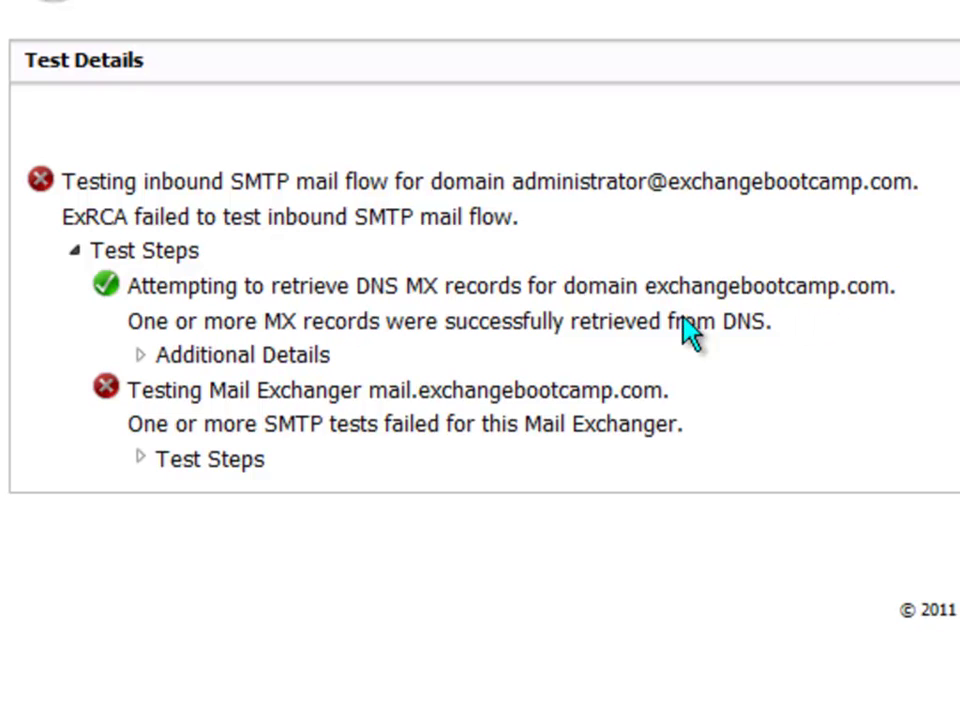
left_click(140, 355)
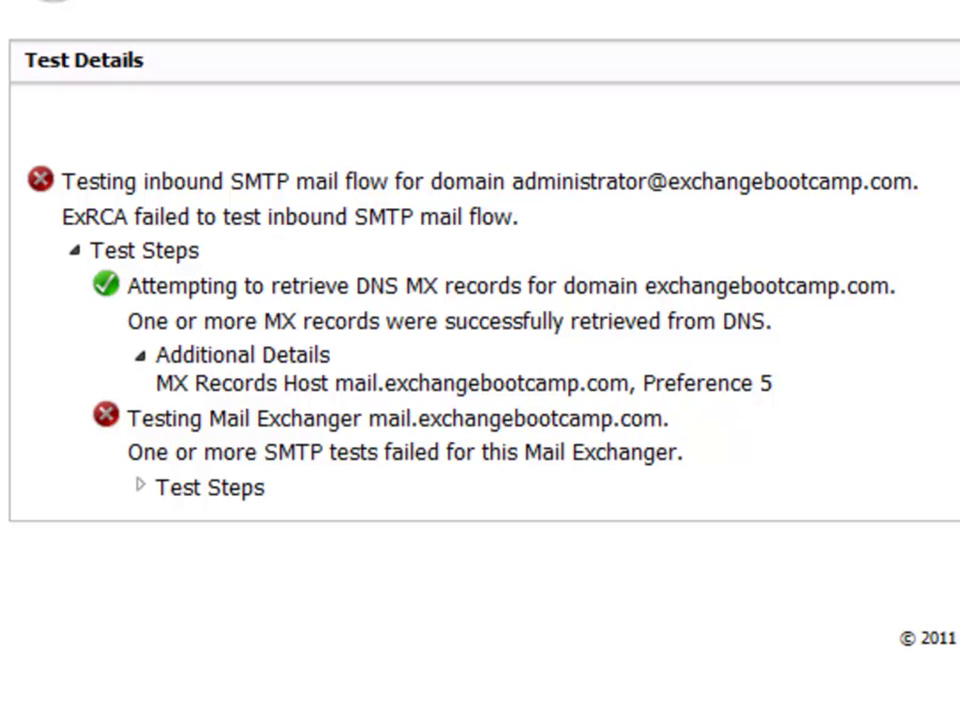
left_click(141, 486)
scroll(480, 400, "down", 2)
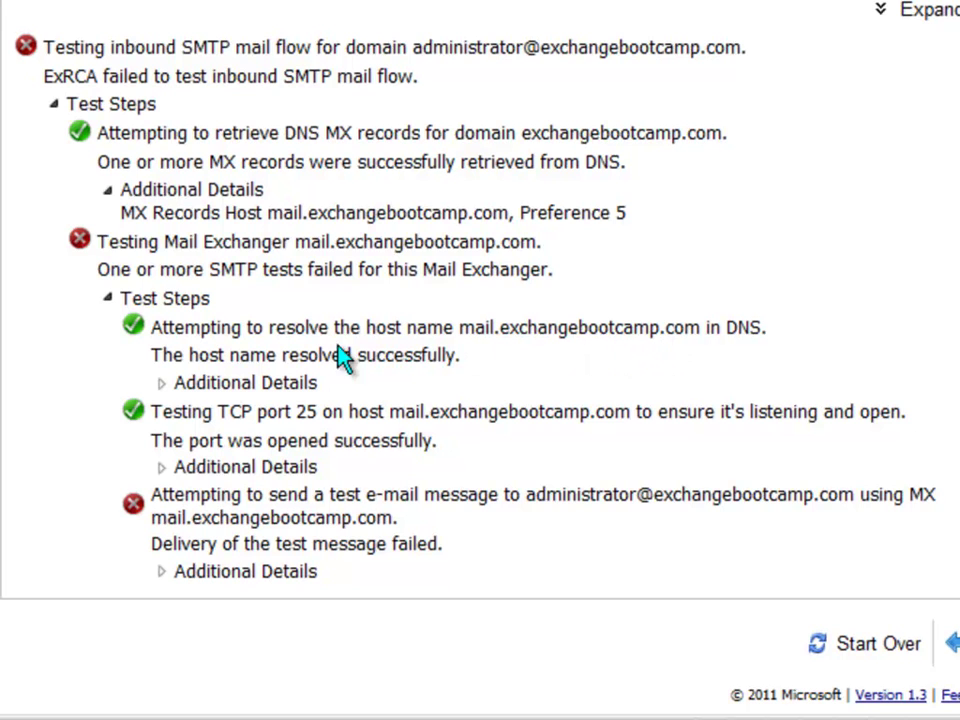
left_click(160, 385)
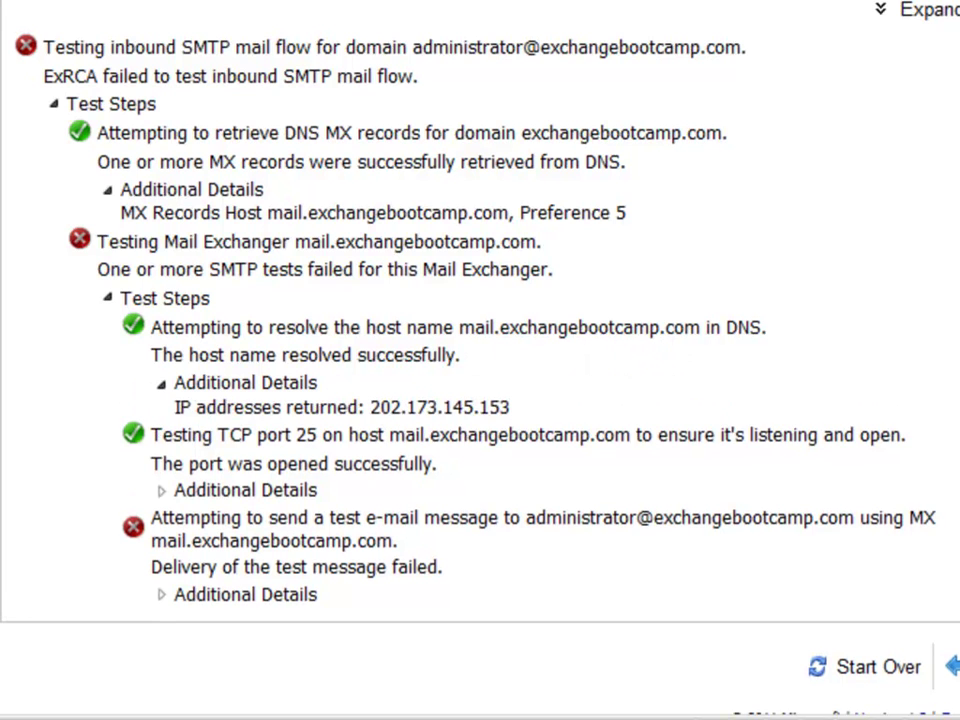
left_click_drag(370, 407, 511, 408)
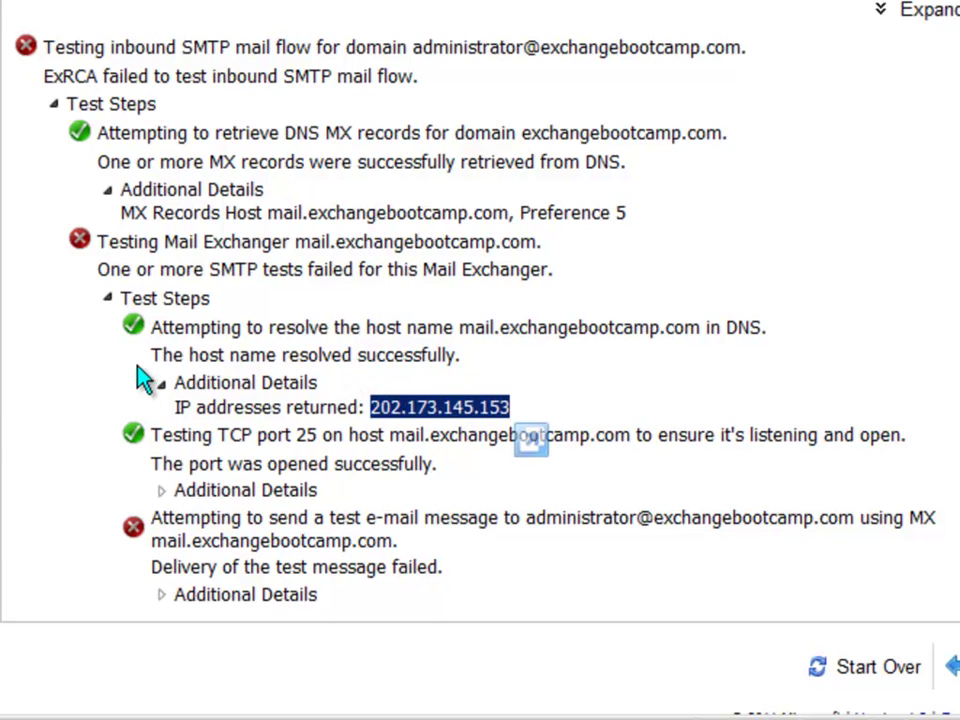
left_click(161, 386)
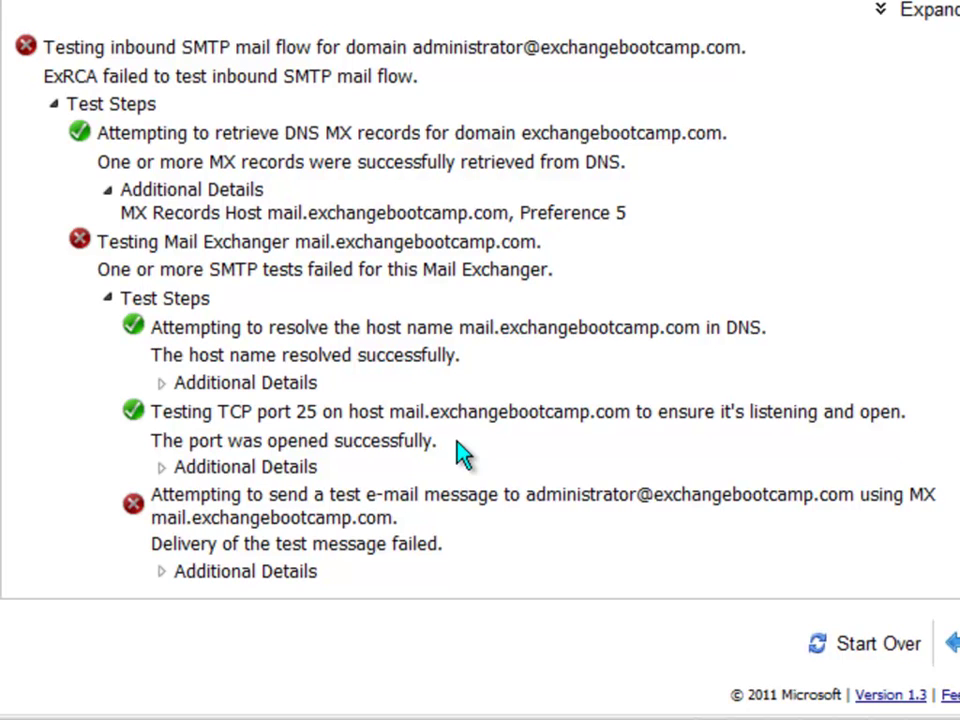
left_click(163, 467)
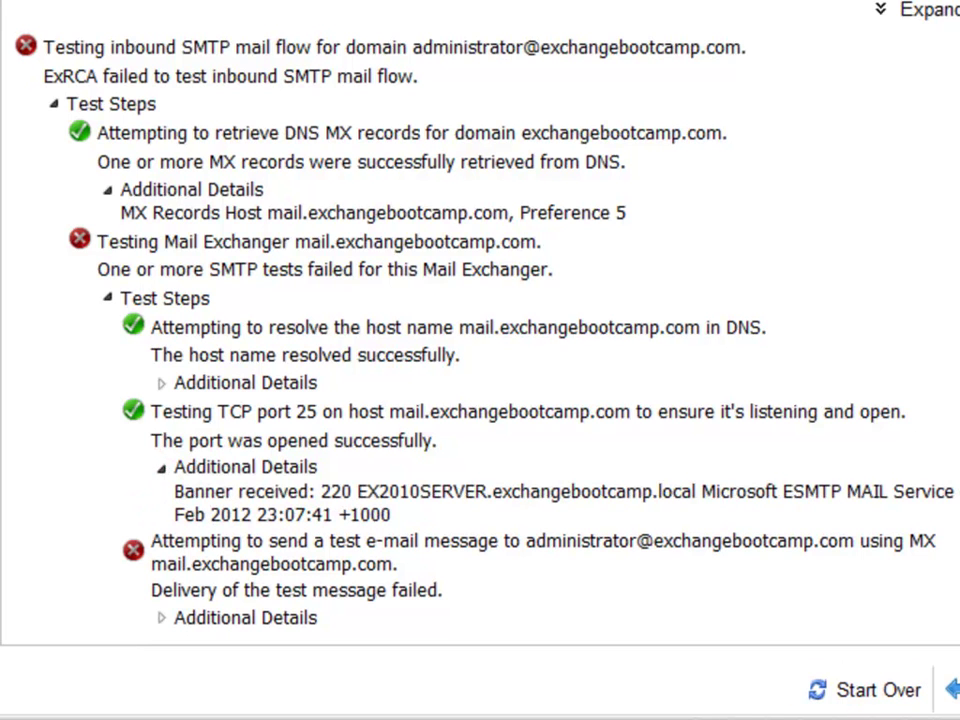
left_click_drag(357, 491, 698, 491)
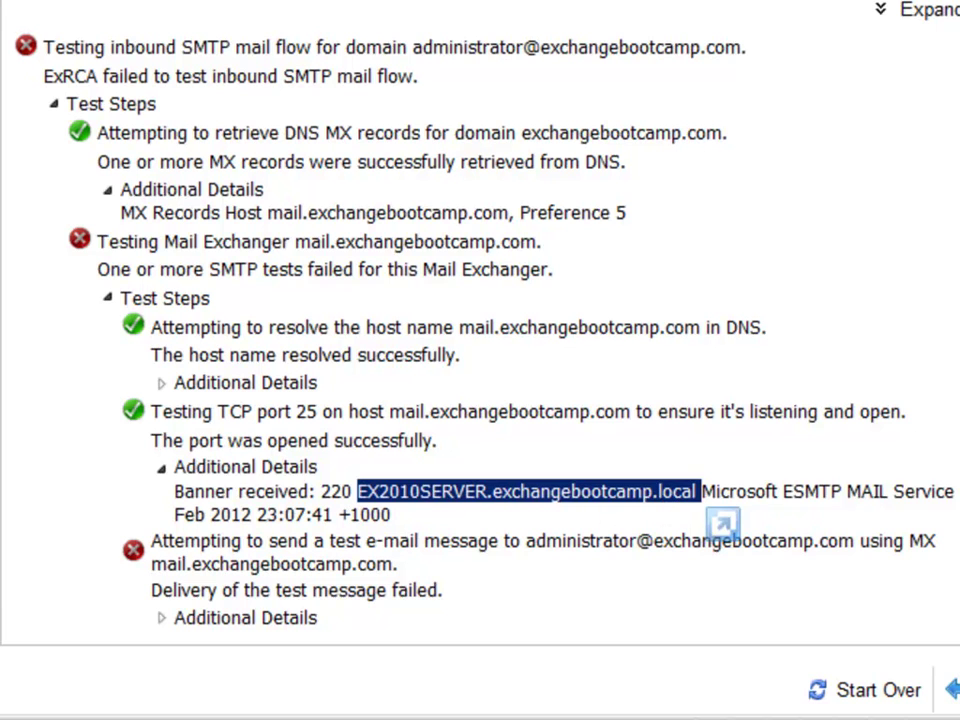
left_click(162, 467)
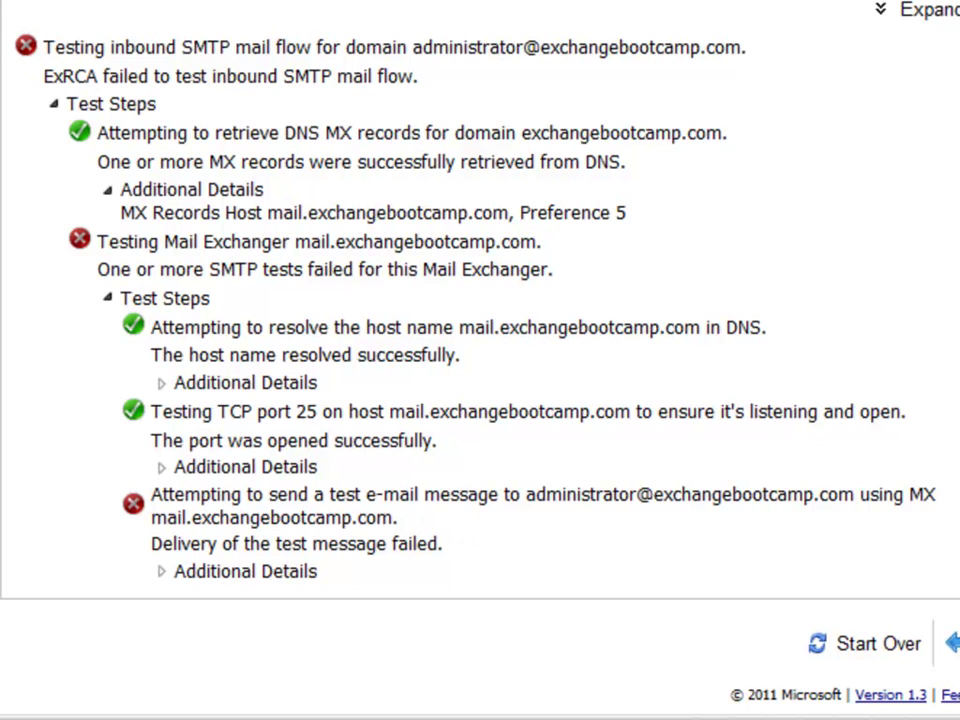
Show the failed send step's details and highlight the 530 authentication error explanation
left_click(161, 571)
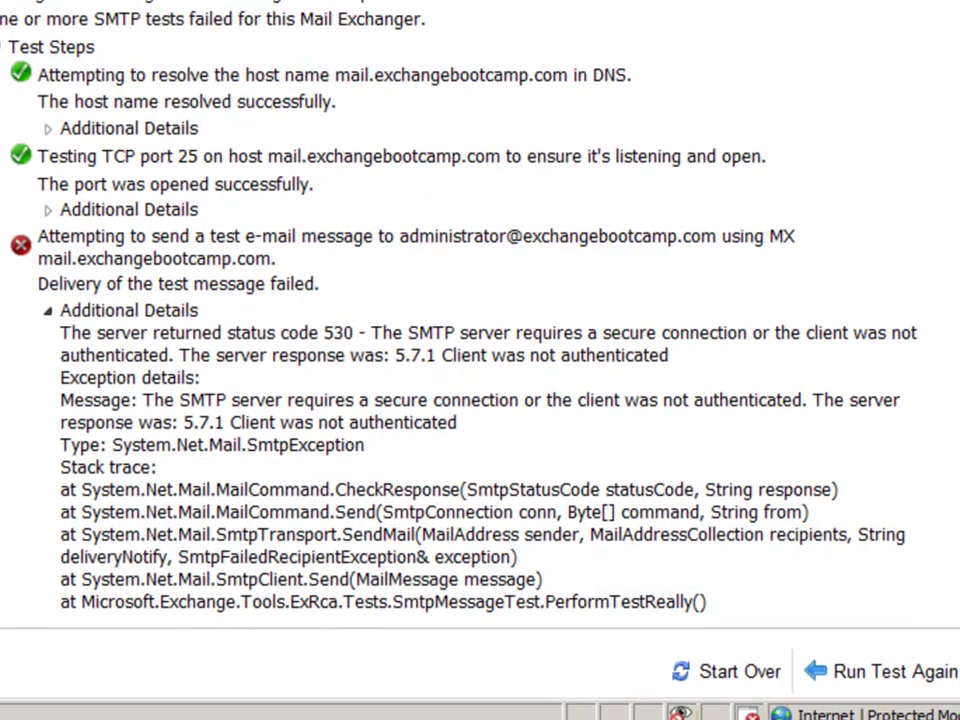
left_click_drag(60, 333, 321, 381)
left_click(322, 376)
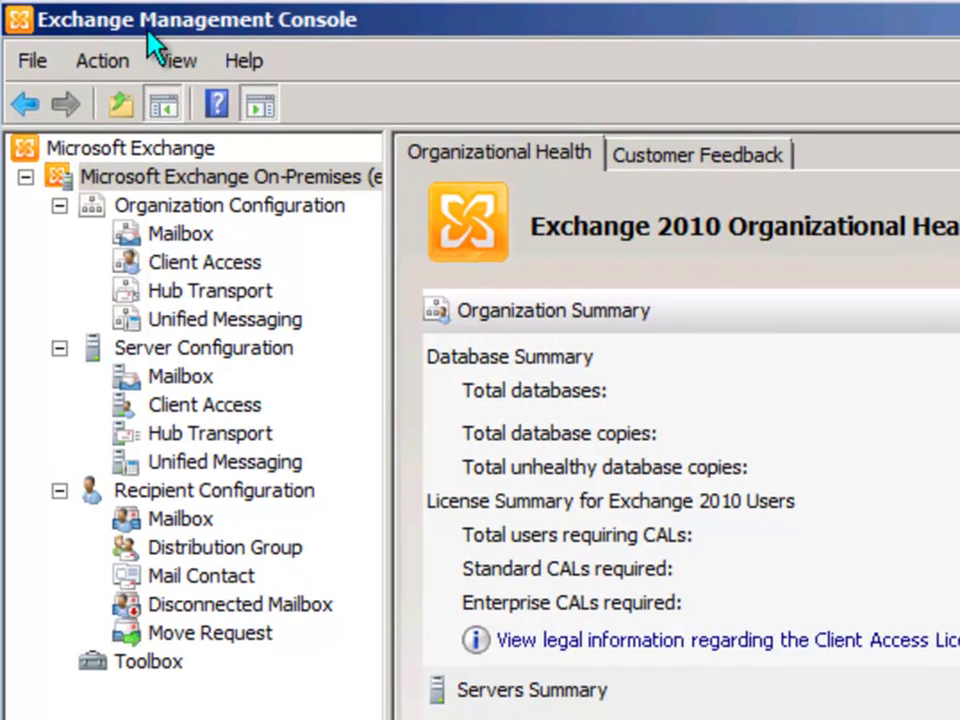
Go to Server Configuration > Hub Transport, pick EX2010SERVER and select the Default EX2010SERVER connector
left_click(124, 349)
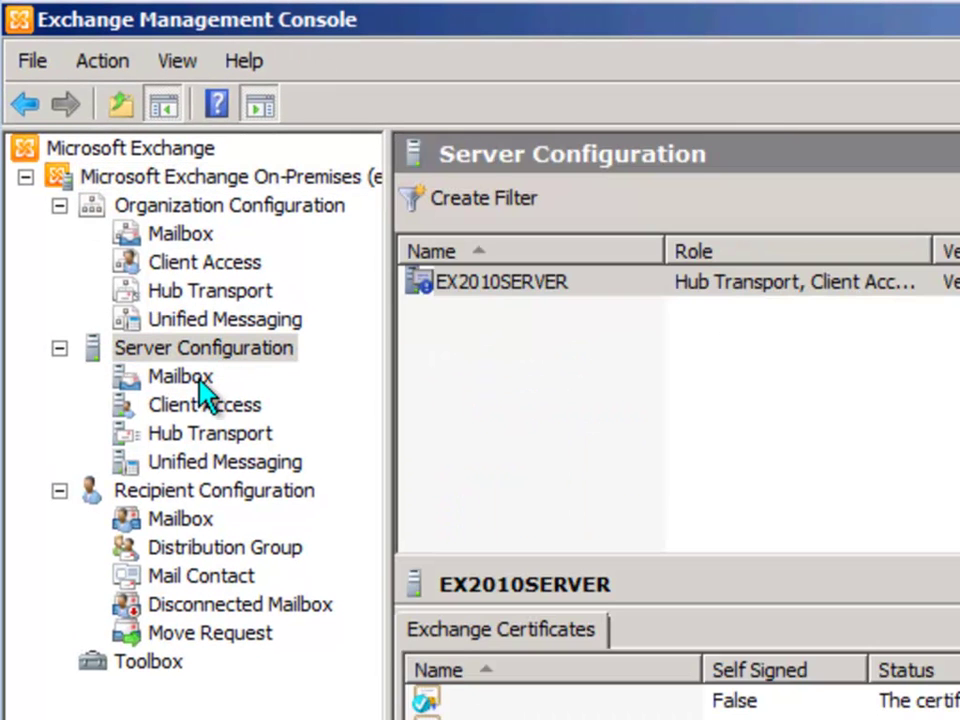
left_click(186, 436)
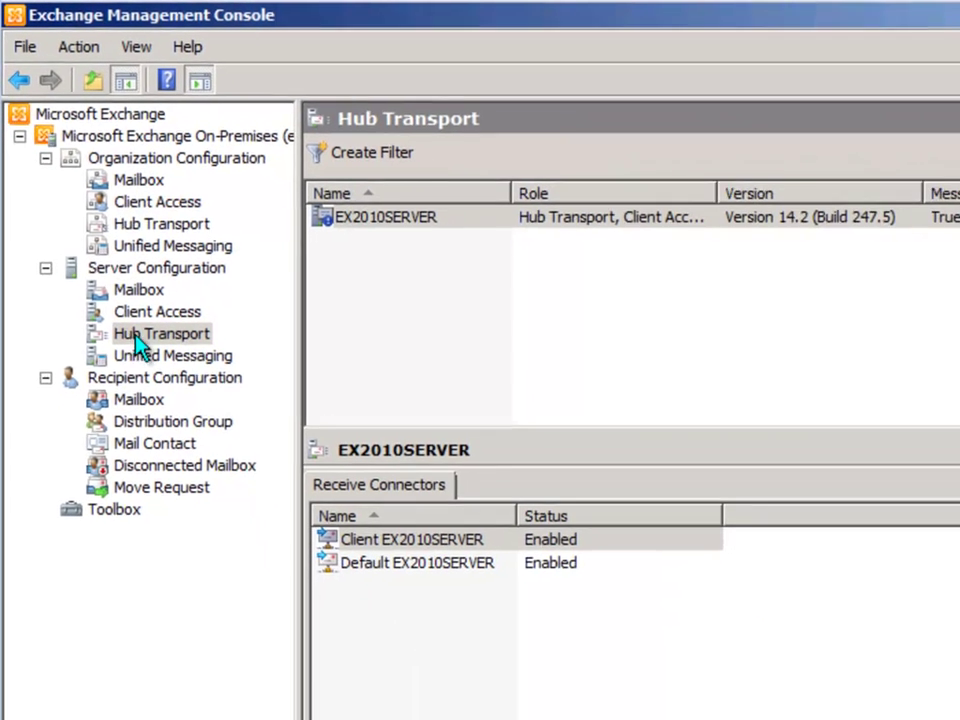
left_click(407, 222)
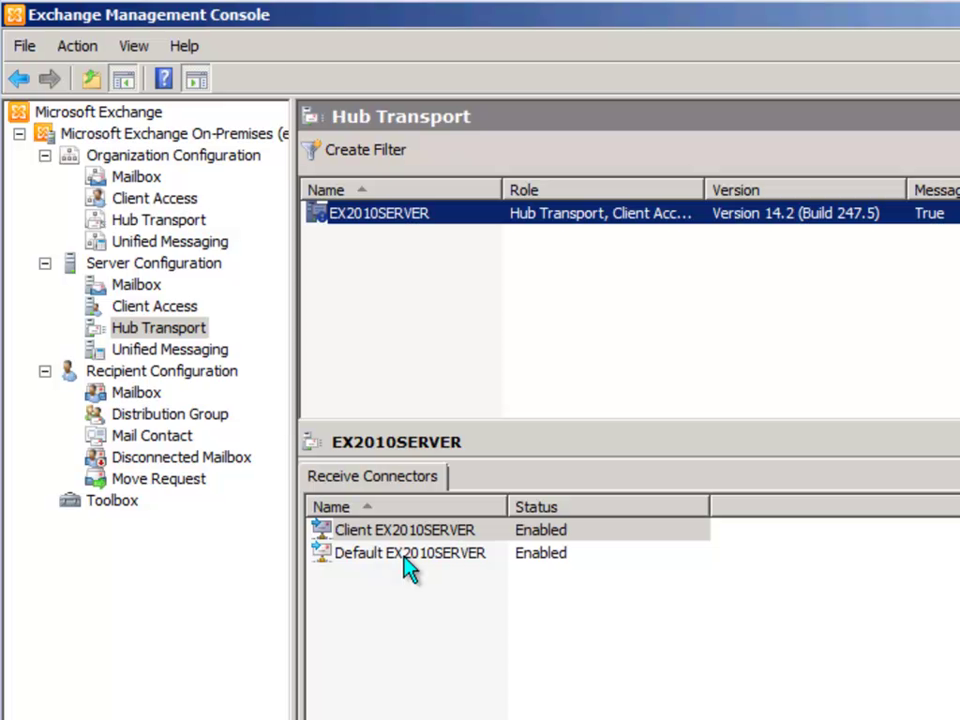
left_click(365, 568)
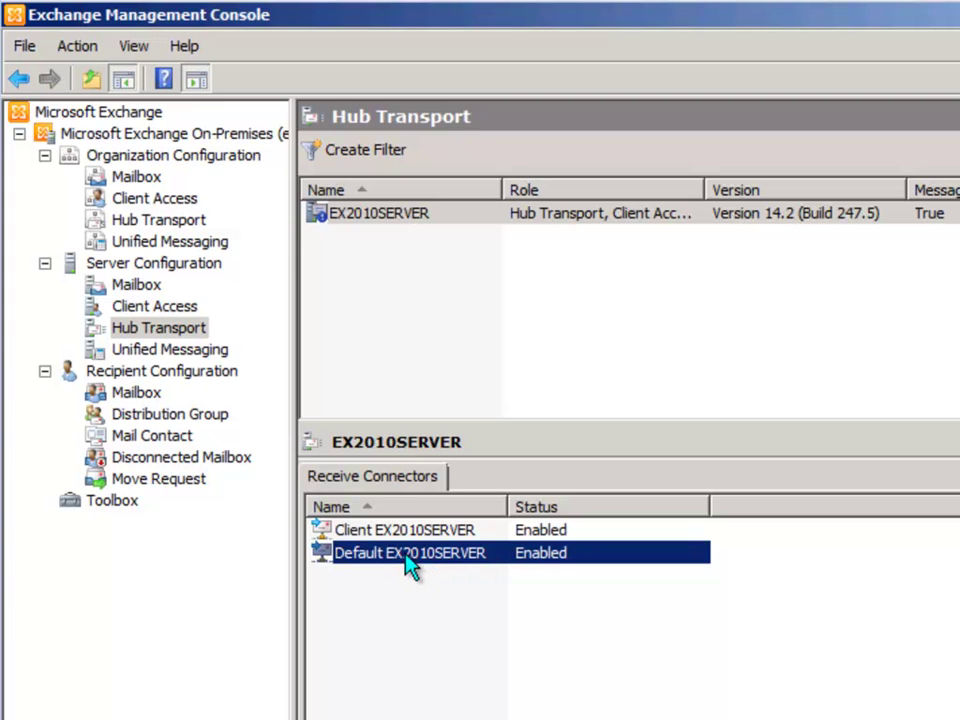
Open Default EX2010SERVER's properties, check the 0.0.0.0-255.255.255.255 and IPv6 network ranges, then view authentication
right_click(405, 558)
left_click(463, 639)
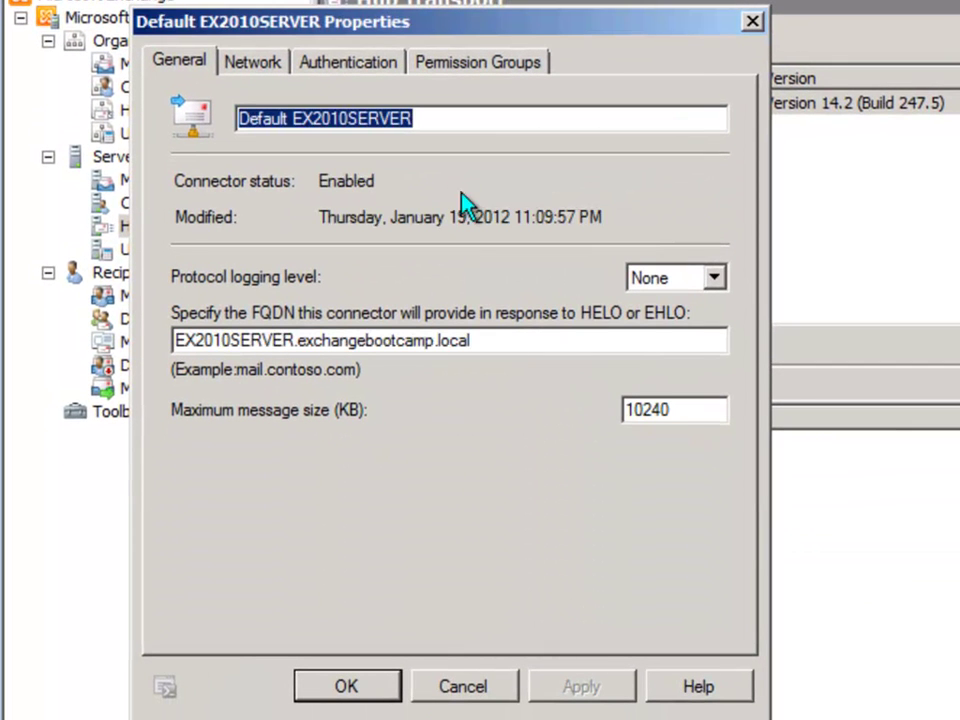
left_click(245, 64)
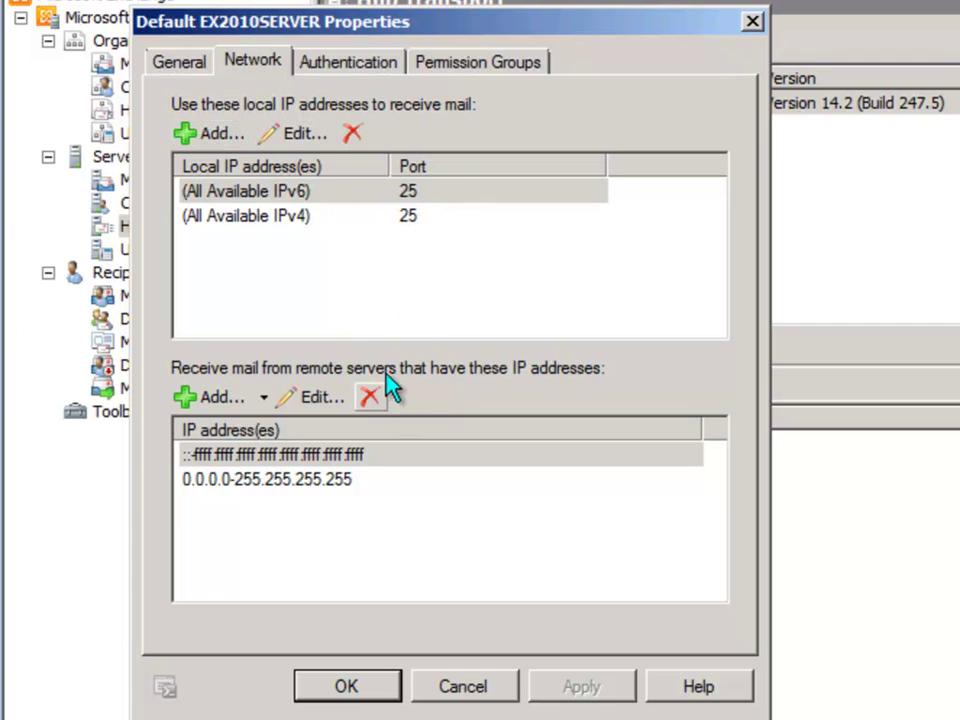
left_click(405, 196)
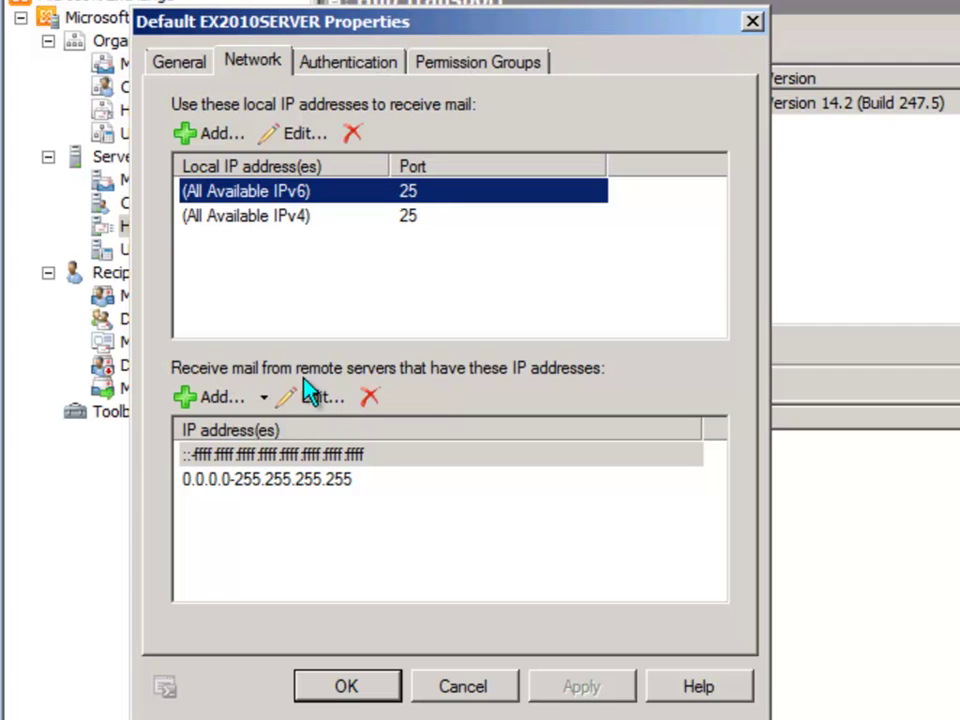
left_click(220, 480)
left_click(315, 457)
left_click(219, 482)
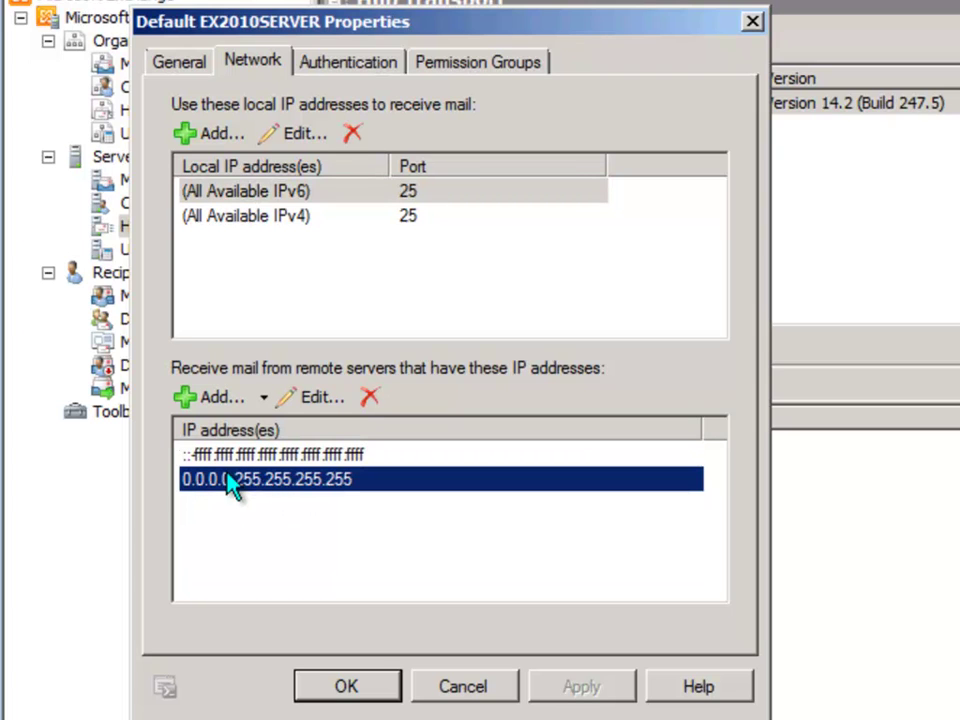
left_click(340, 525)
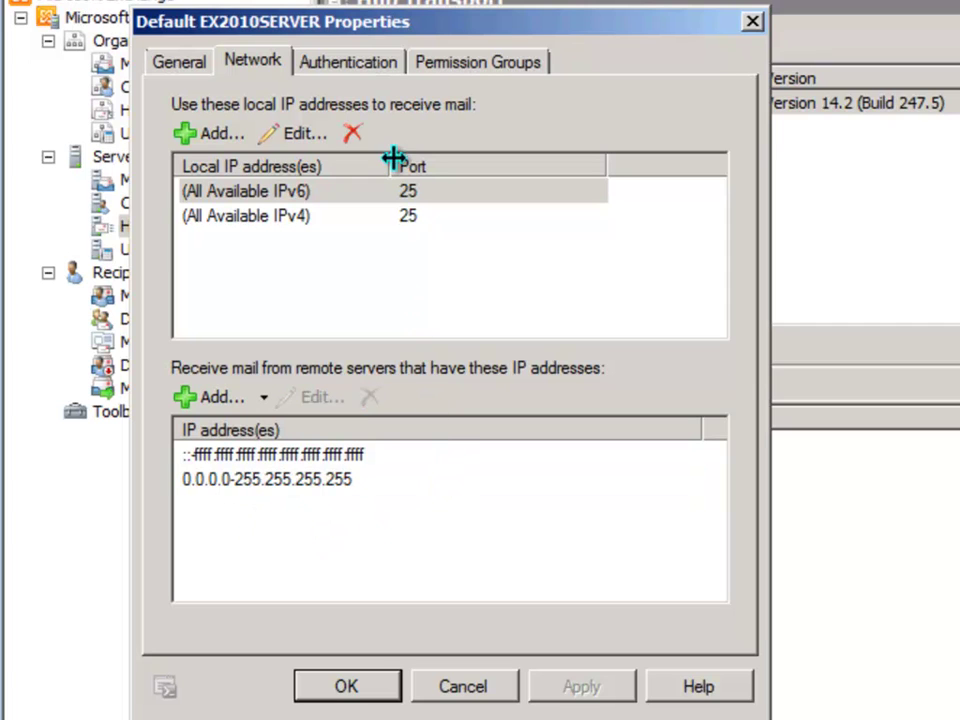
left_click(357, 64)
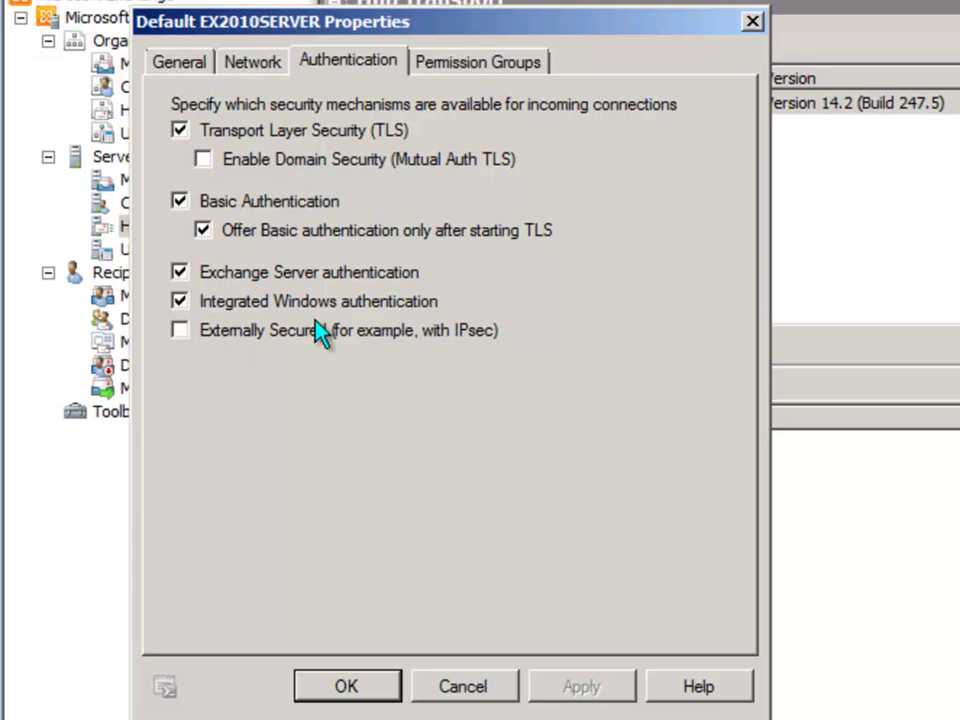
Tick Anonymous users on the Permission Groups tab and apply it
left_click(493, 66)
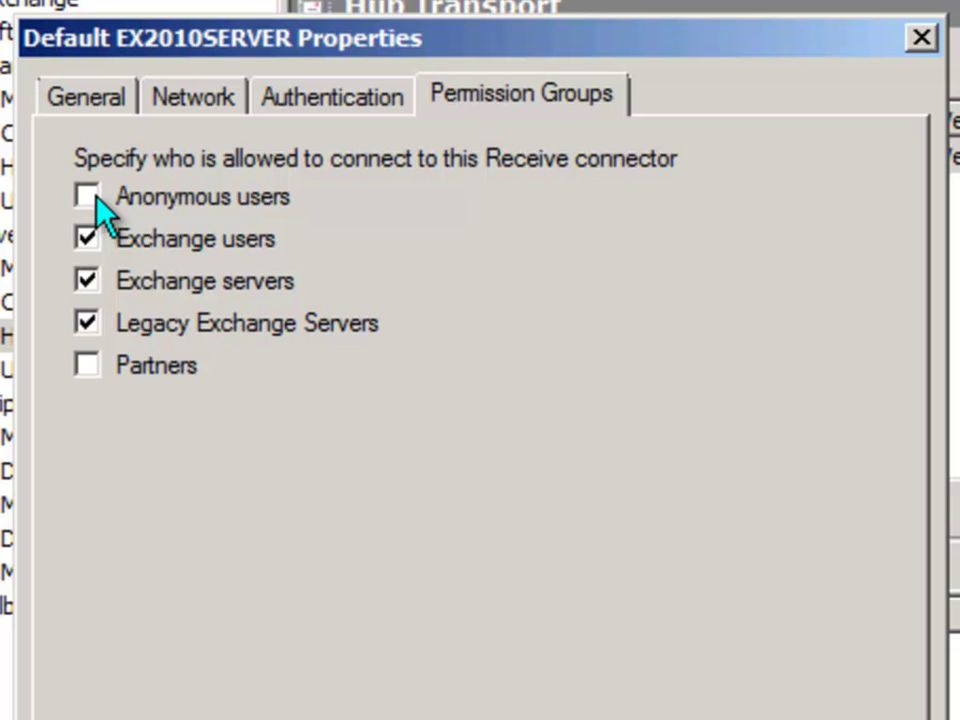
left_click(90, 197)
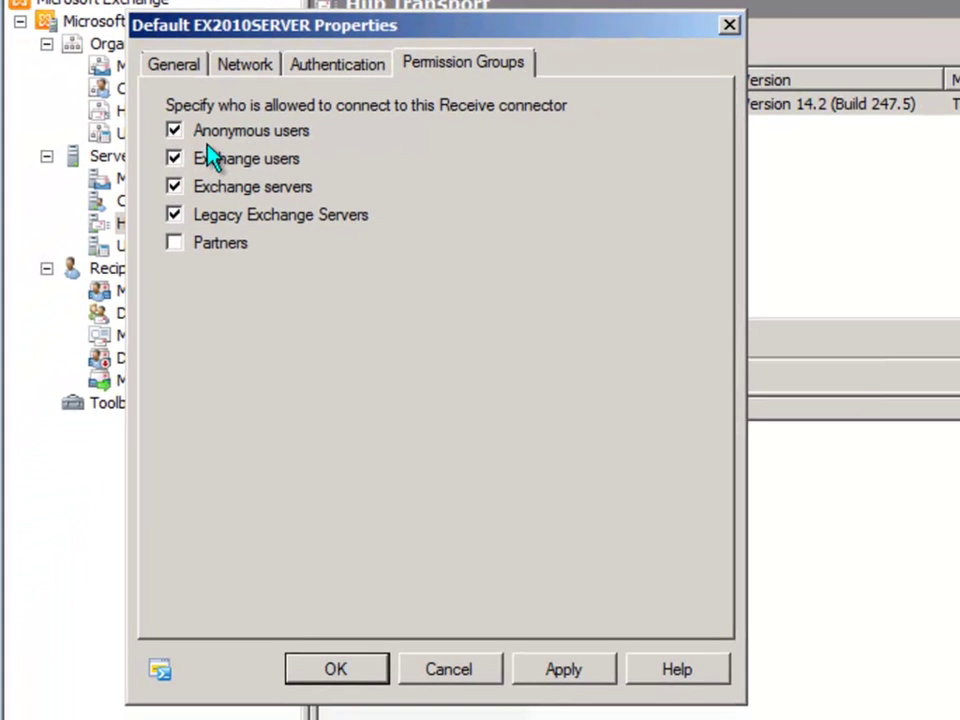
left_click(563, 669)
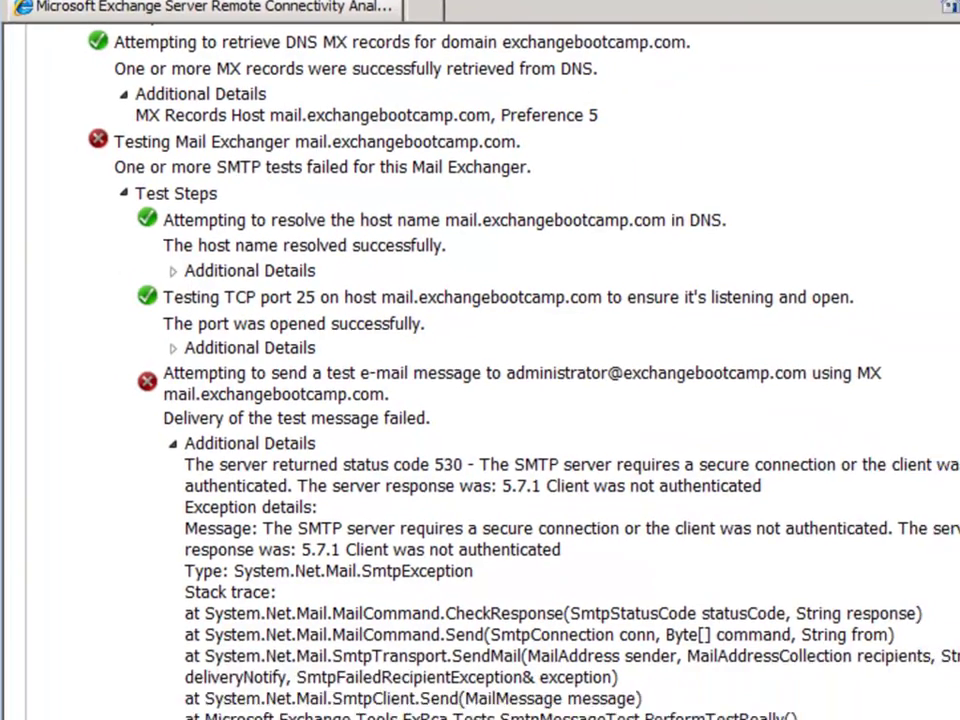
Return to the inbound SMTP test form, enter a new verification code and run the test again
scroll(690, 518, "up", 5)
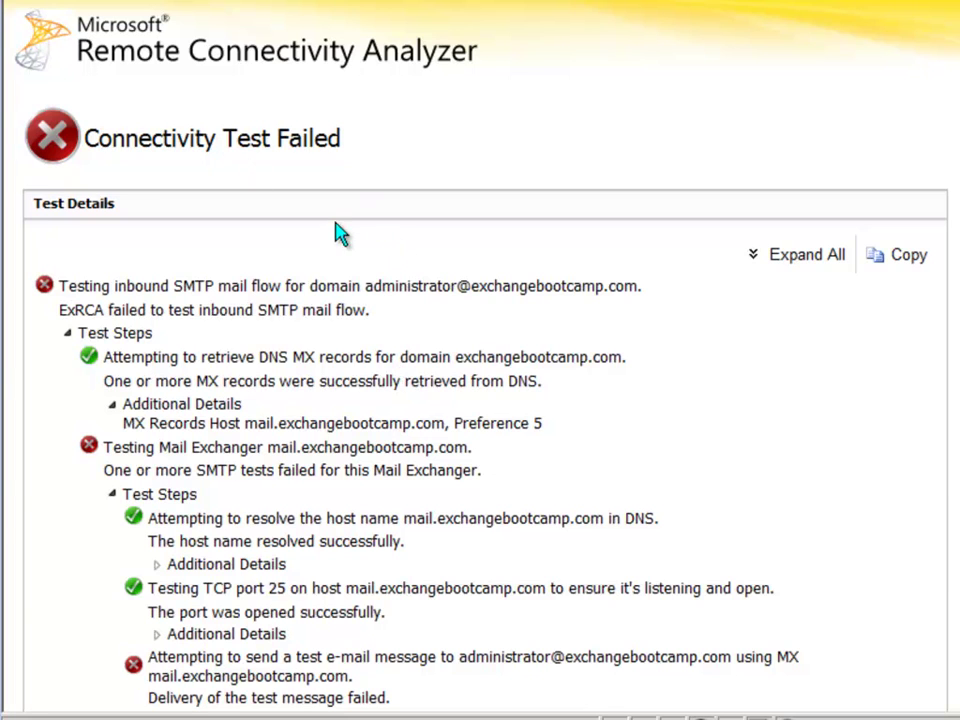
key("BackSpace")
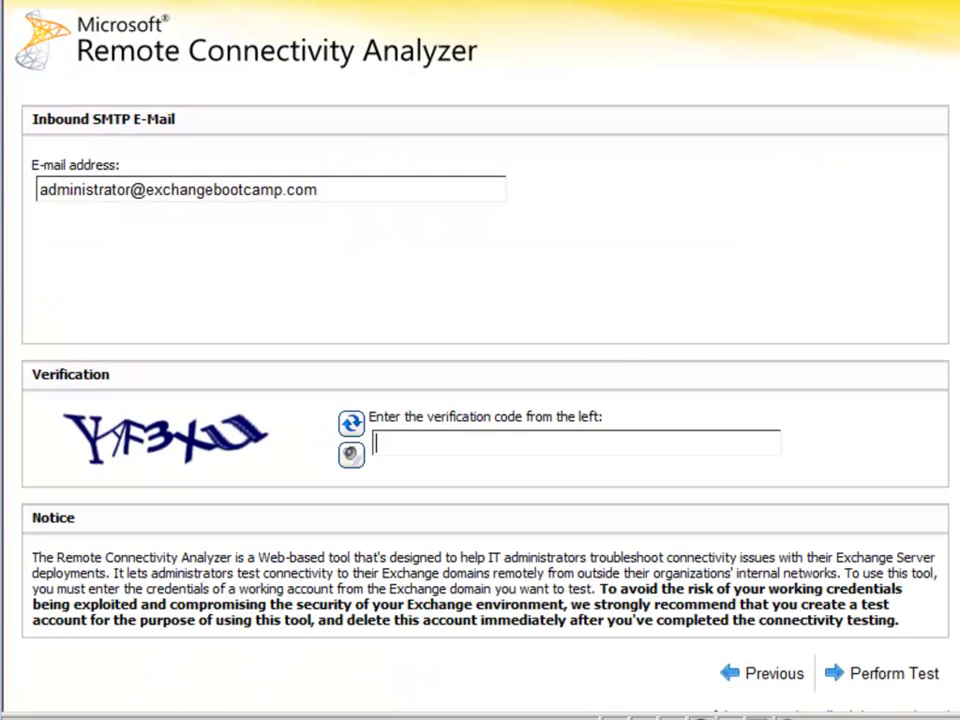
type("YAF3Xu")
left_click(868, 673)
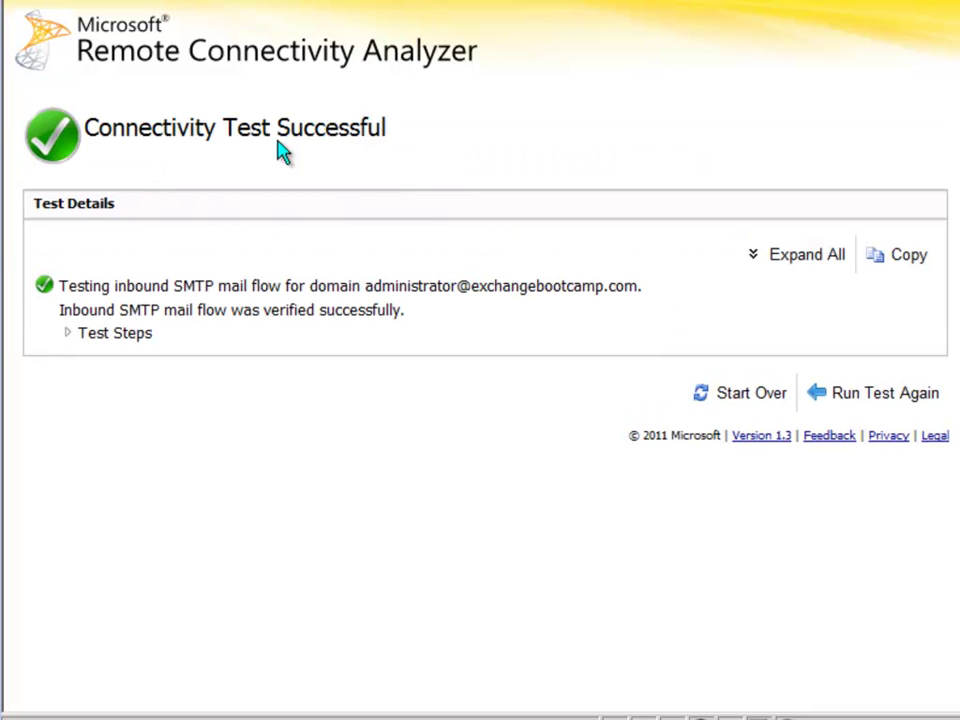
Expand the test steps to confirm port 25 opened and the test e-mail was sent
left_click(67, 333)
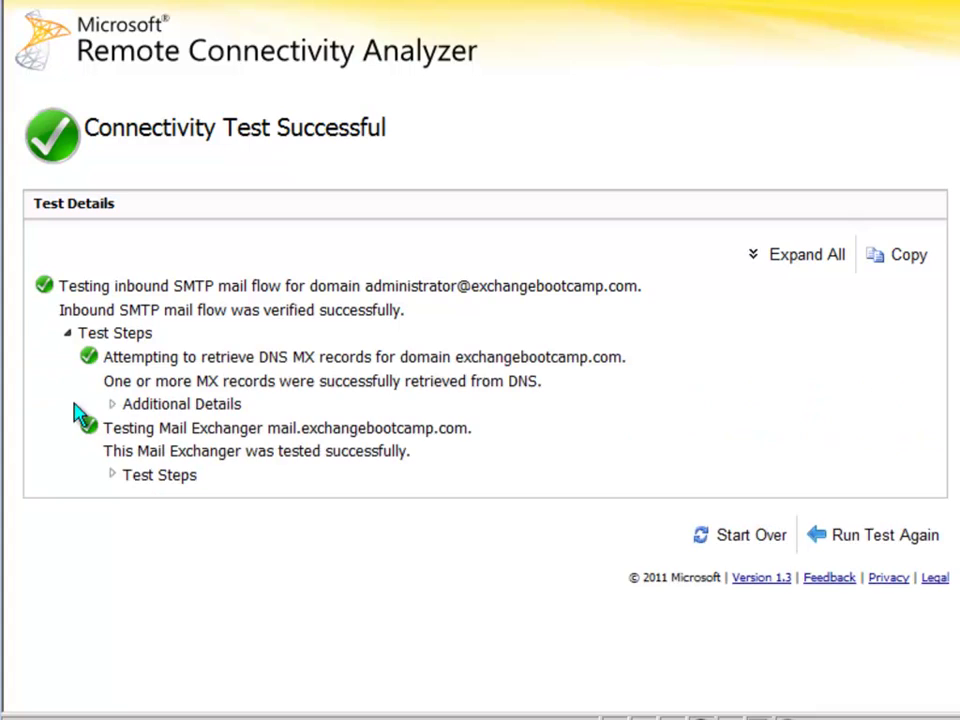
left_click(111, 475)
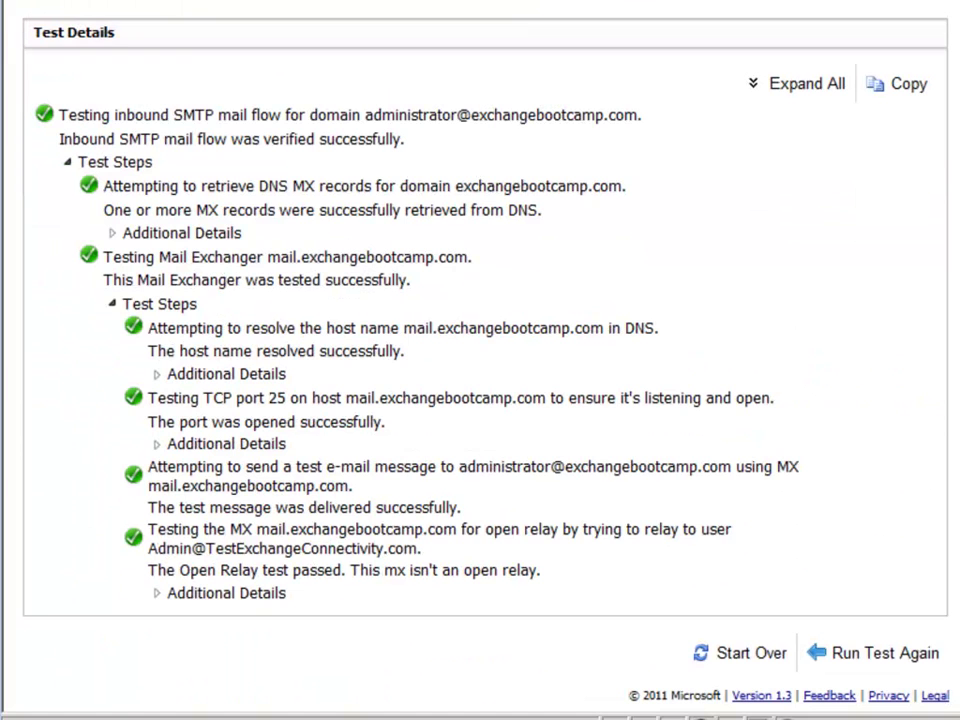
left_click_drag(189, 388, 515, 388)
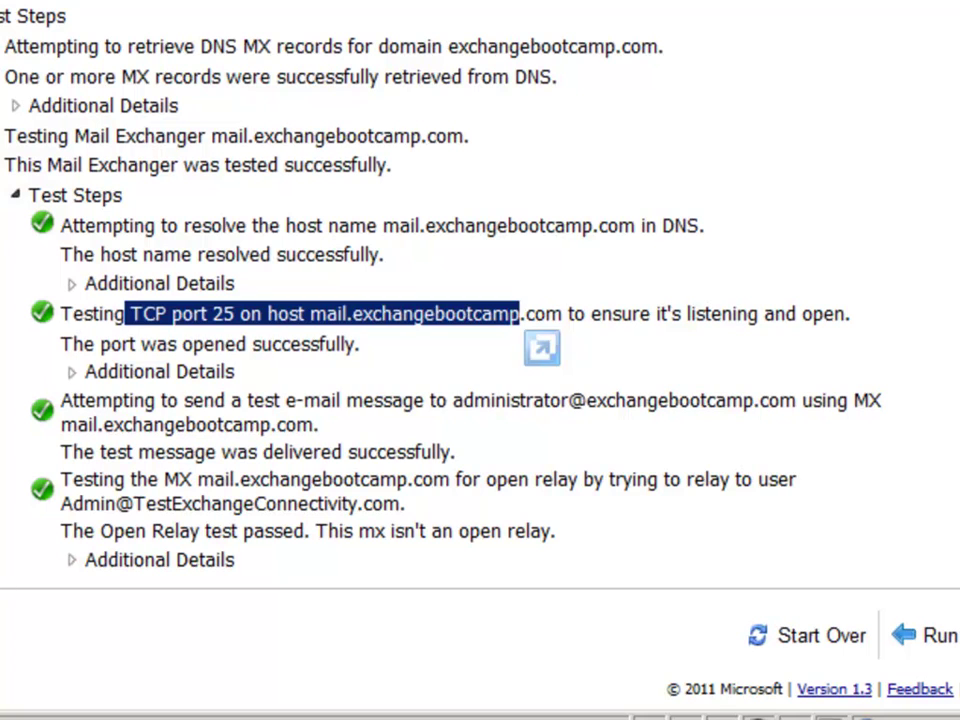
left_click_drag(61, 400, 754, 400)
left_click(339, 480)
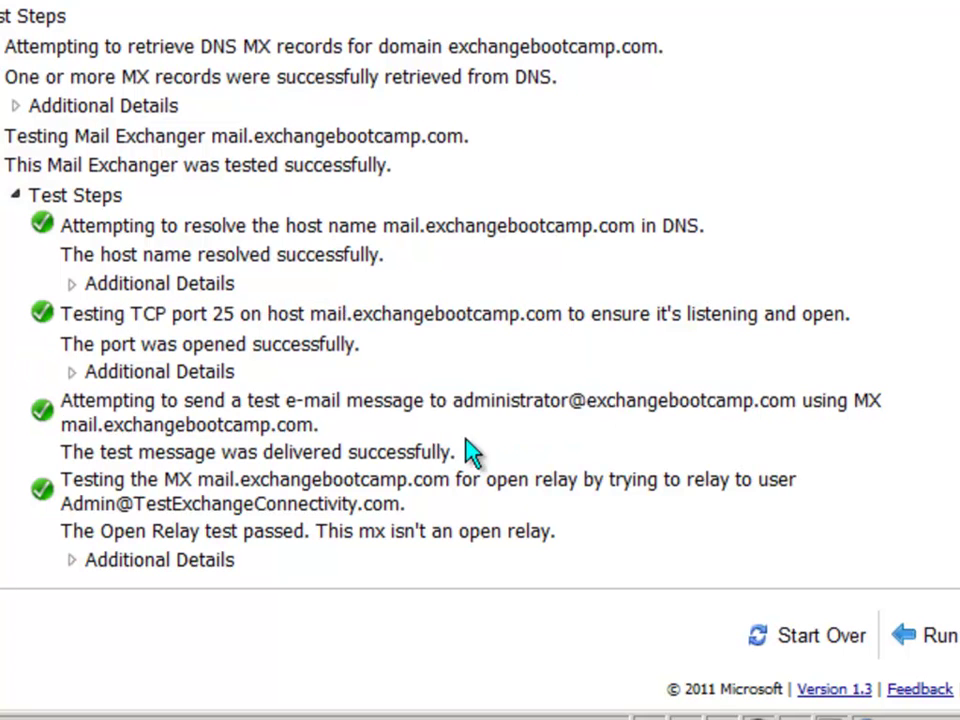
Show the open relay test details and confirm the Open Relay test passed
left_click(73, 560)
left_click_drag(61, 452, 452, 452)
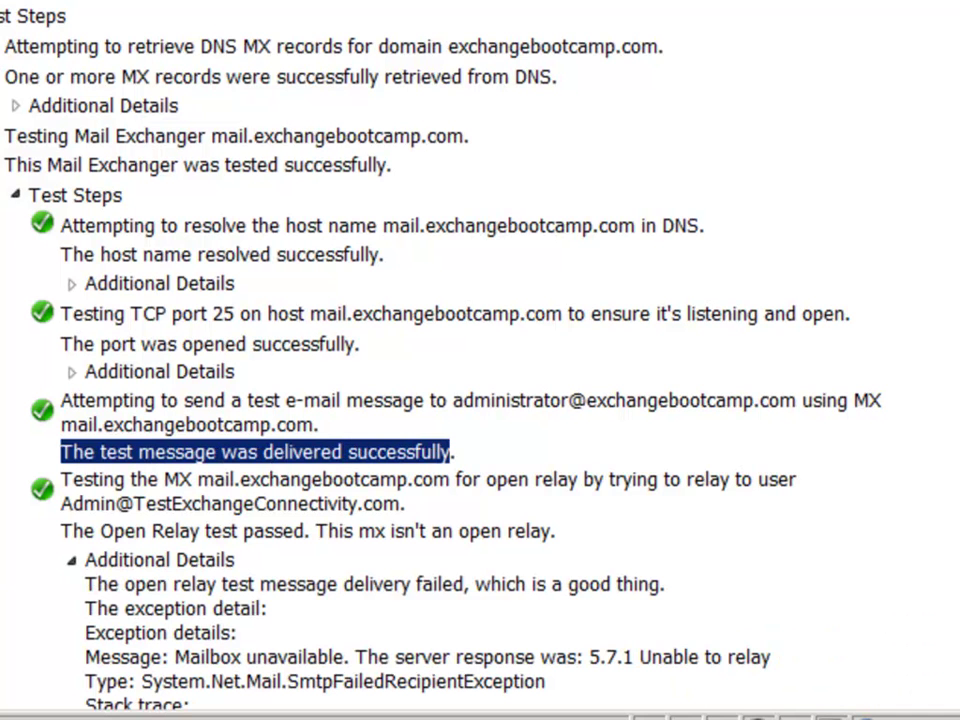
scroll(414, 508, "down", 2)
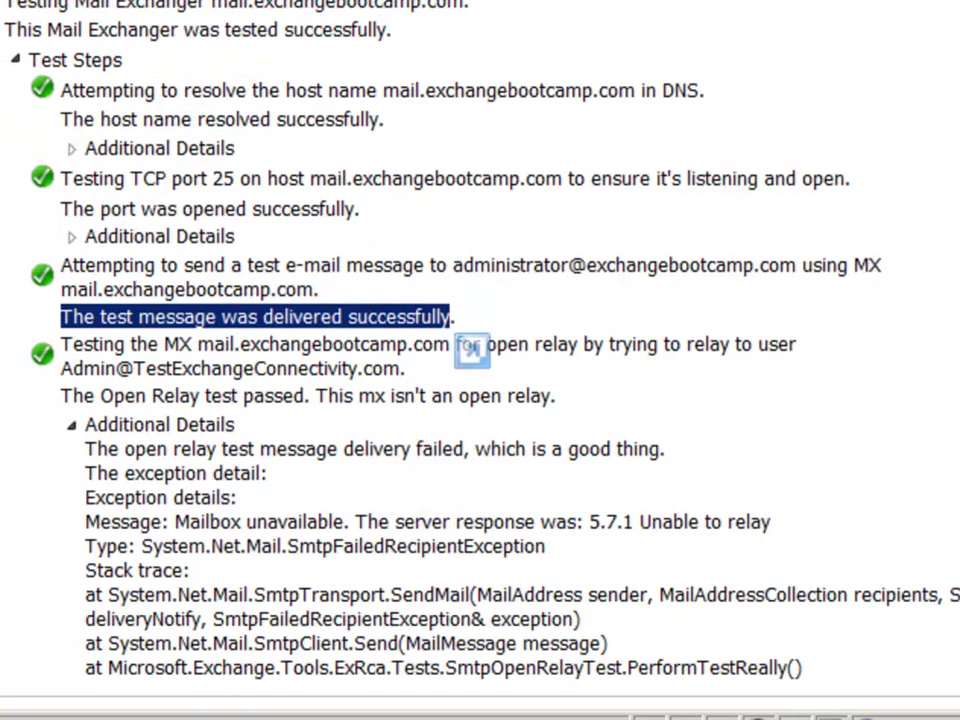
left_click_drag(61, 344, 461, 375)
left_click(461, 375)
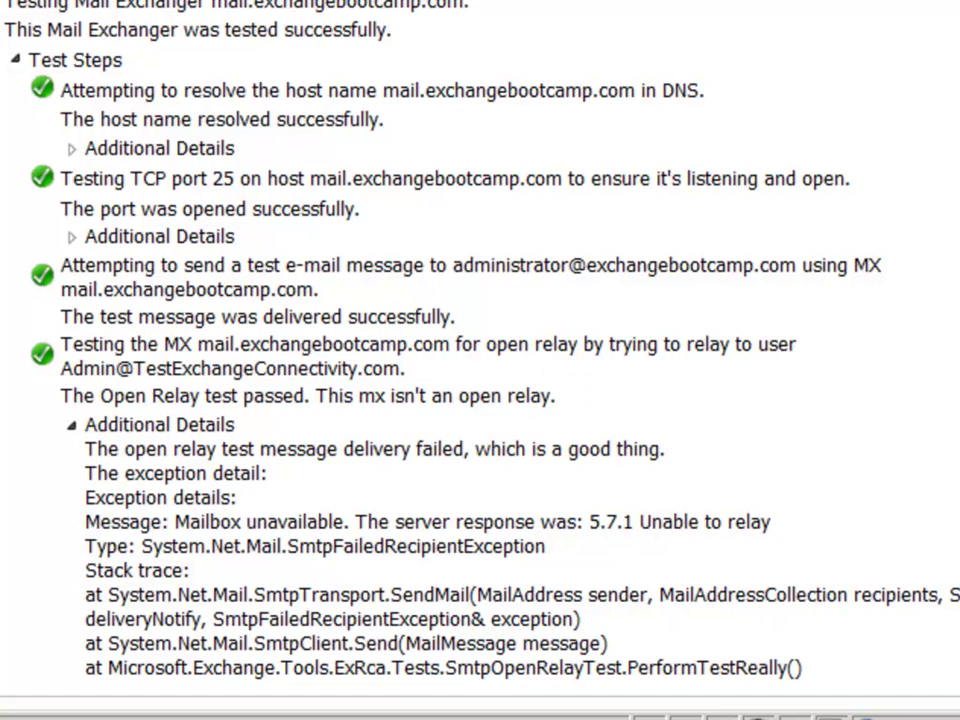
left_click_drag(61, 396, 541, 398)
left_click(541, 398)
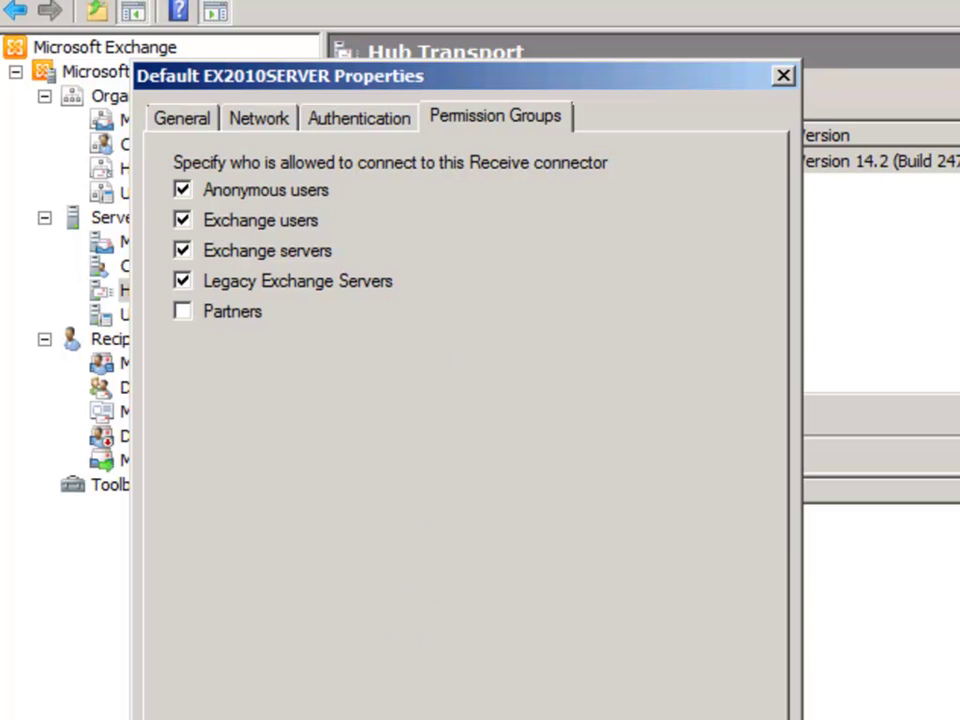
Close the Default EX2010SERVER properties and deselect the EX2010SERVER row in Hub Transport
key("Return")
left_click(471, 266)
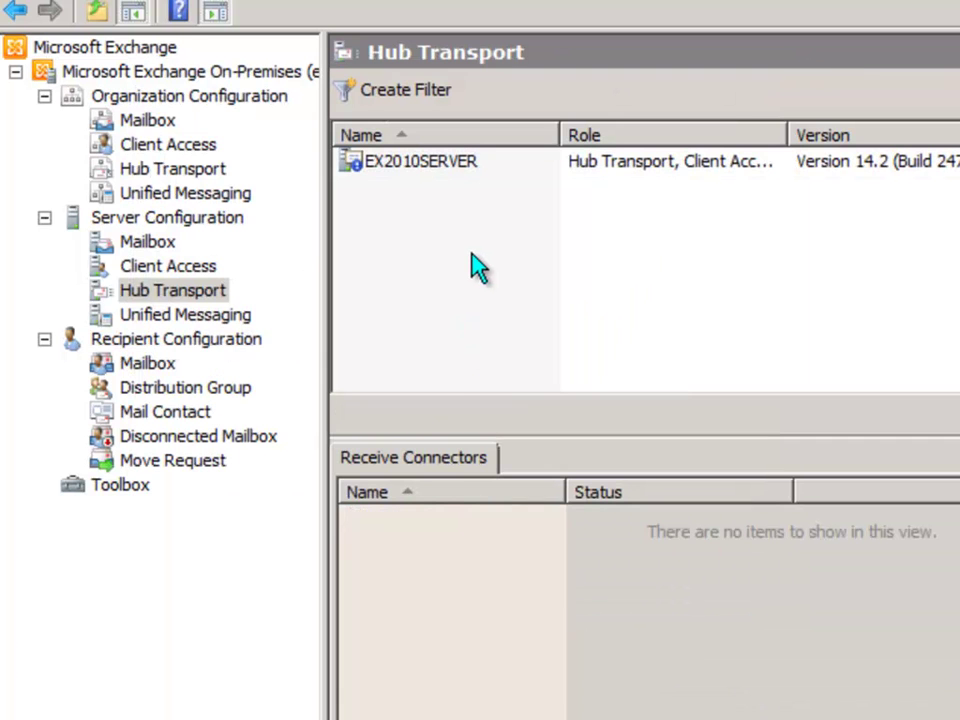